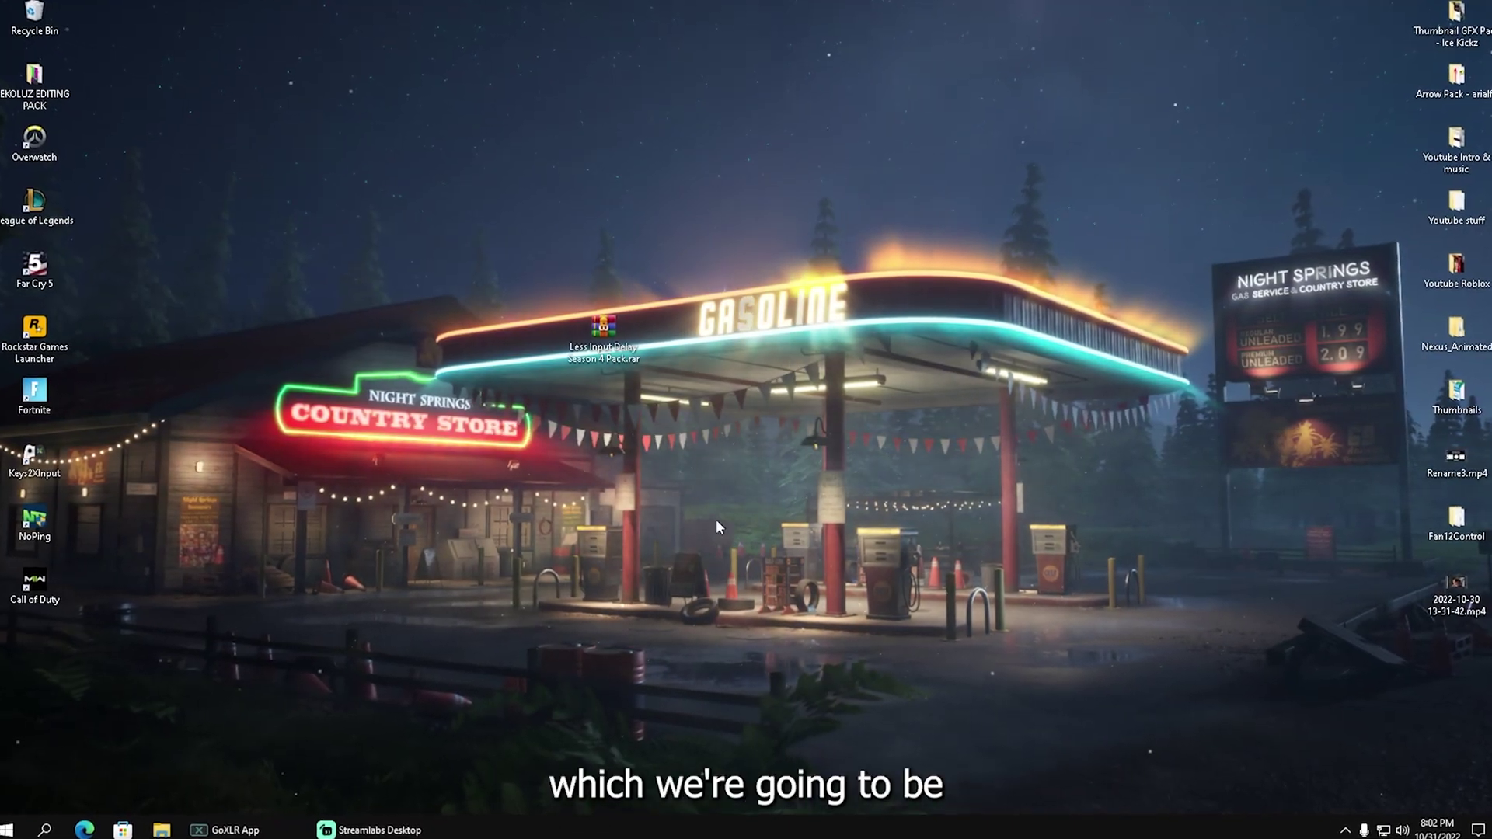
# Open the Input Delay post 'Fastest Way to Boost Your FPS in Fortnite!' and scroll to its DOWNLOAD button.
pyautogui.click(603, 334)
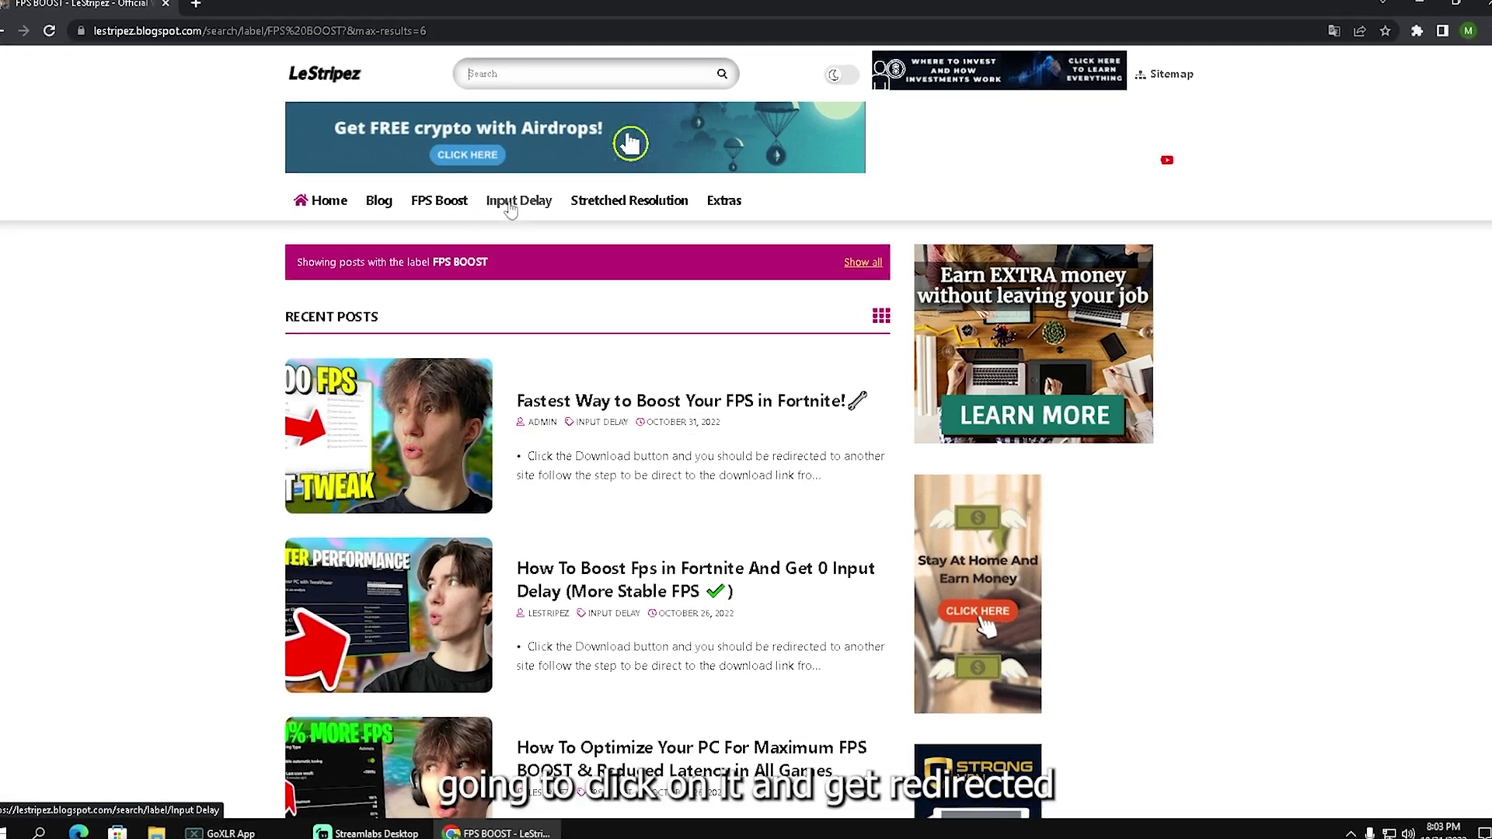
pyautogui.click(513, 201)
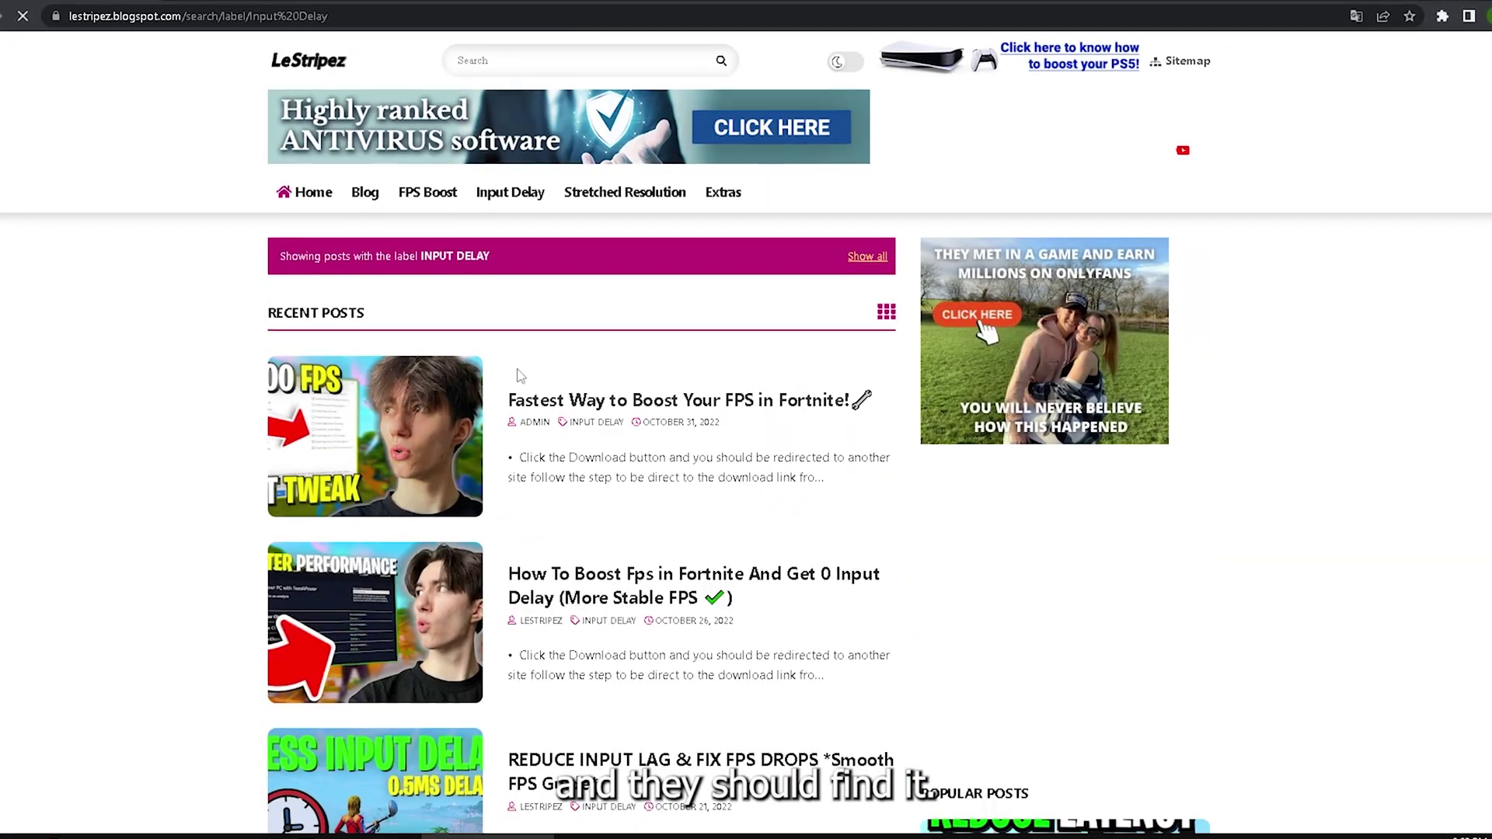
pyautogui.click(529, 399)
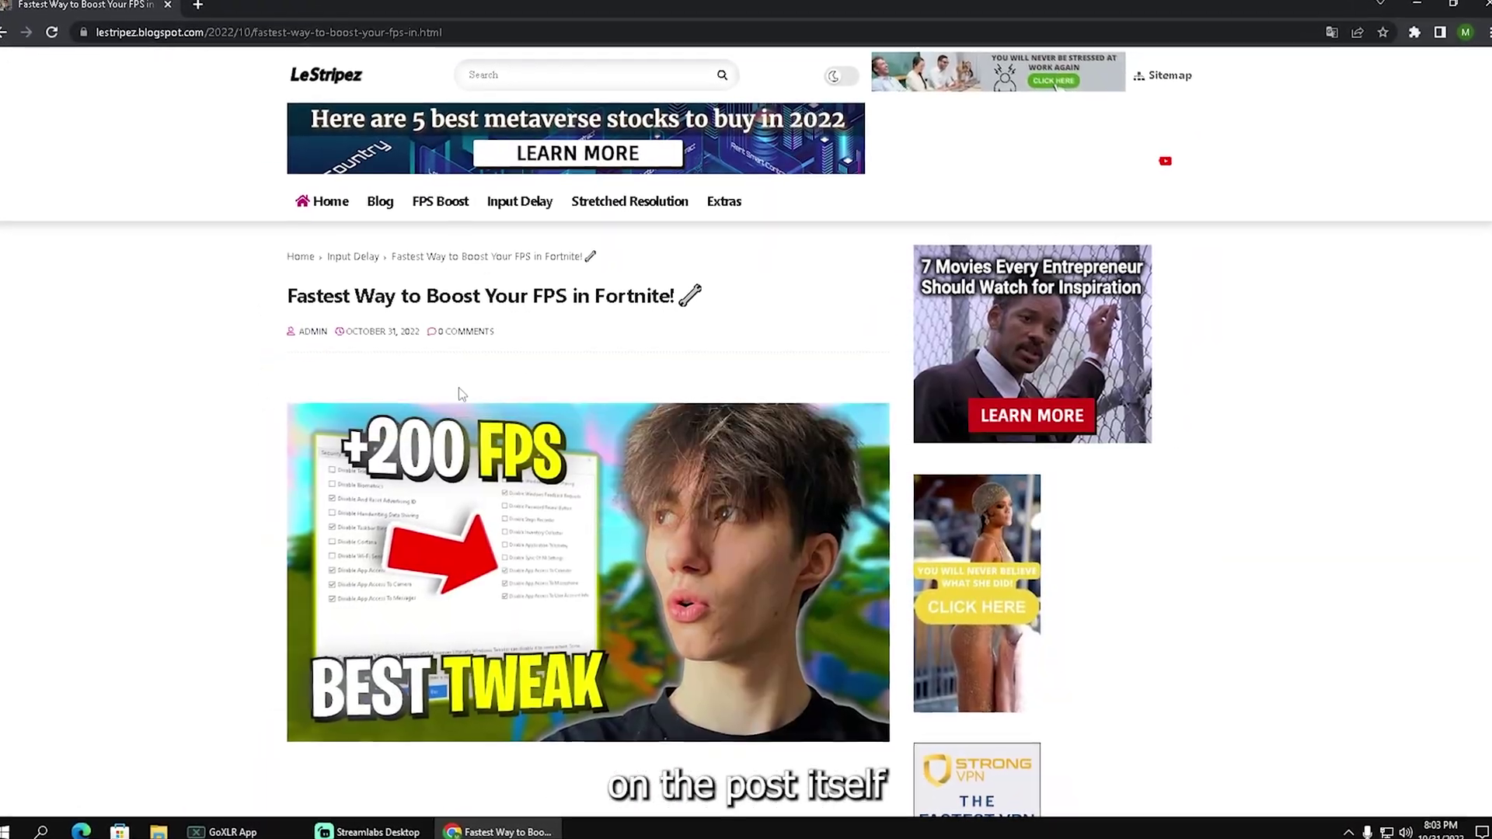
pyautogui.scroll(-10, 437, 395)
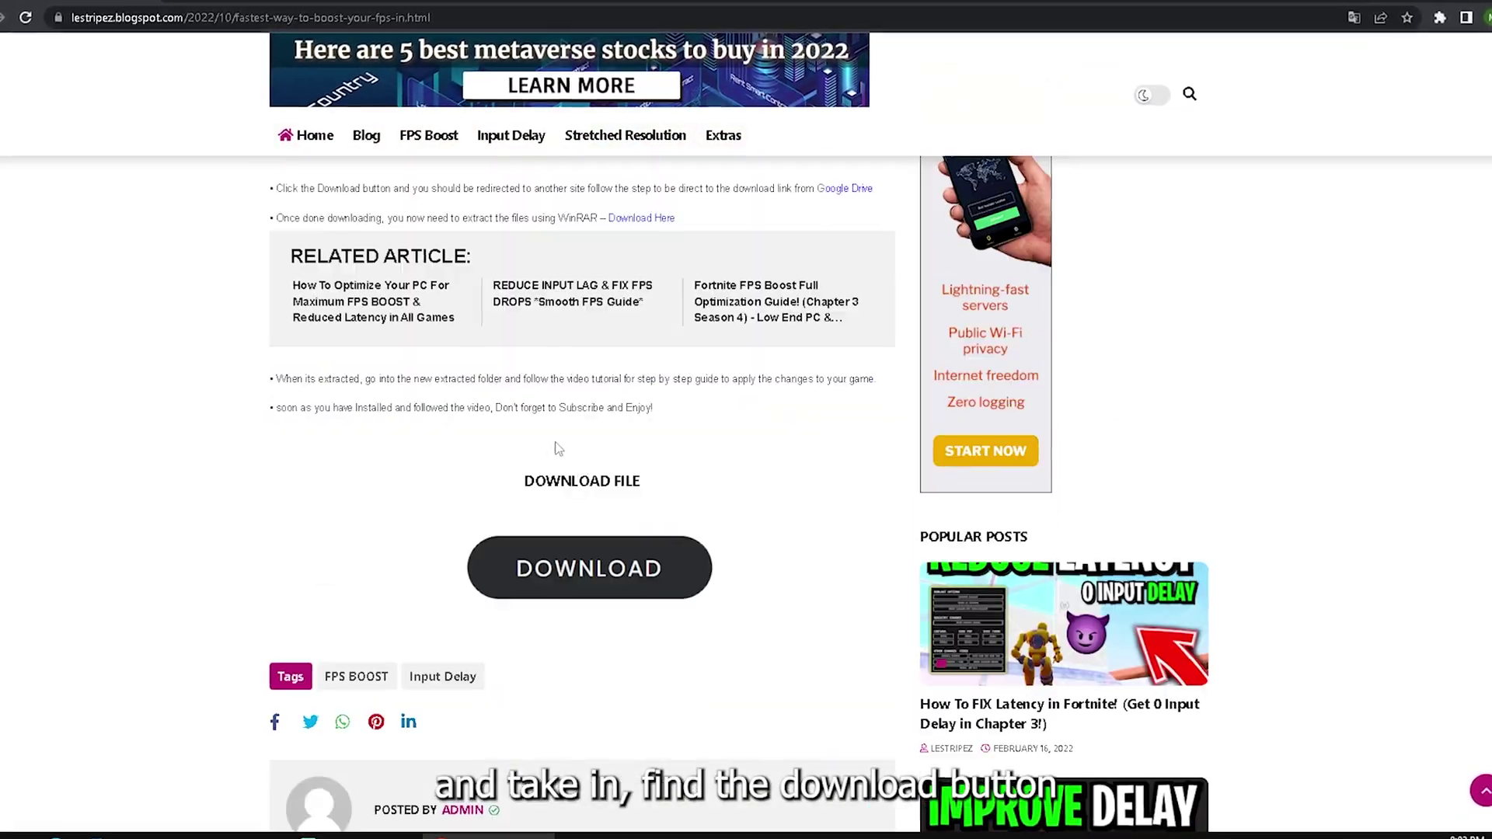
pyautogui.scroll(-1, 564, 497)
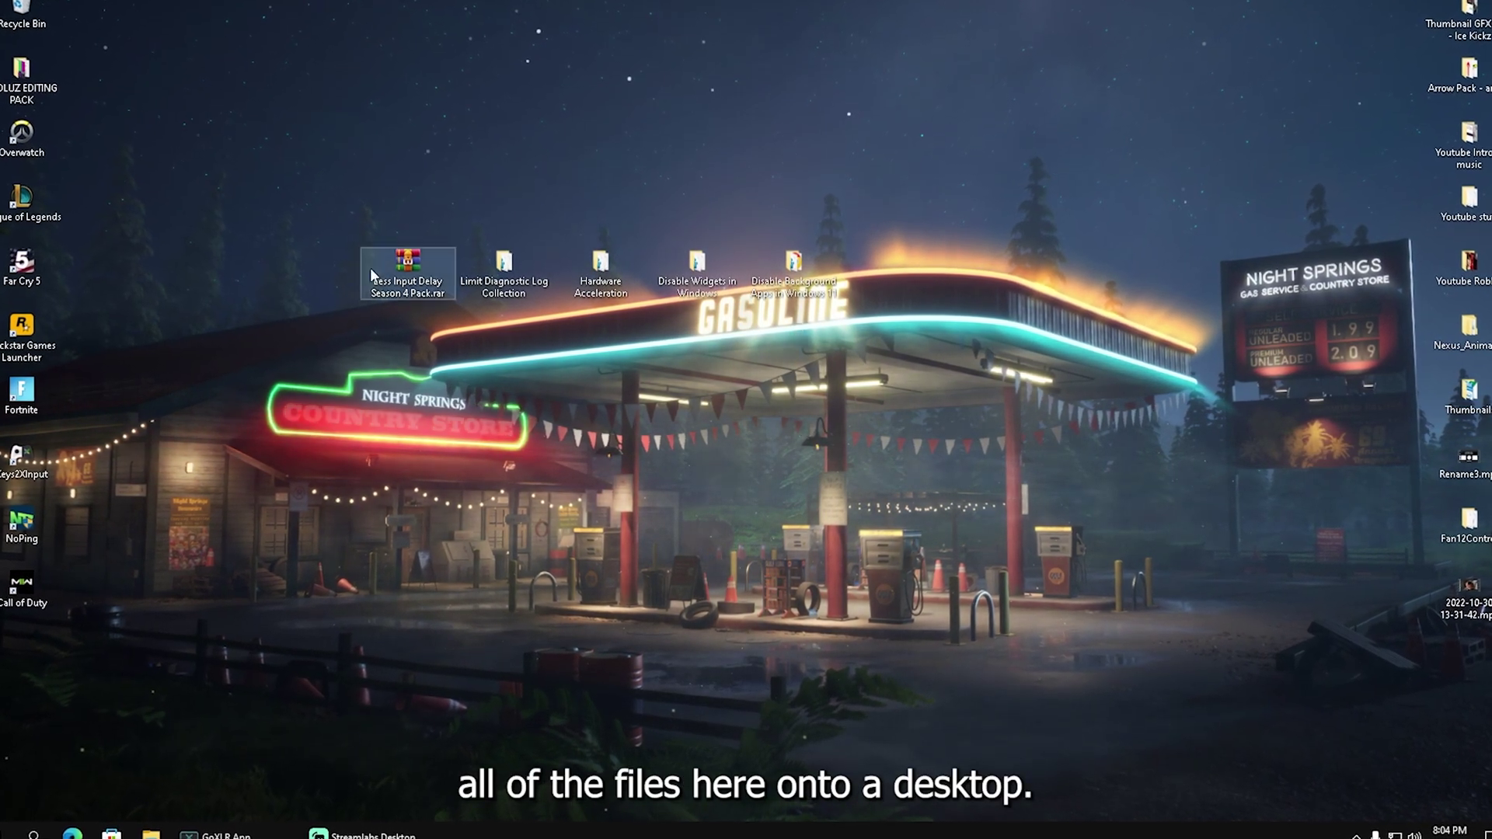
# Open the Limit Diagnostic Log Collection folder and select its Disable .reg file.
pyautogui.doubleClick(475, 269)
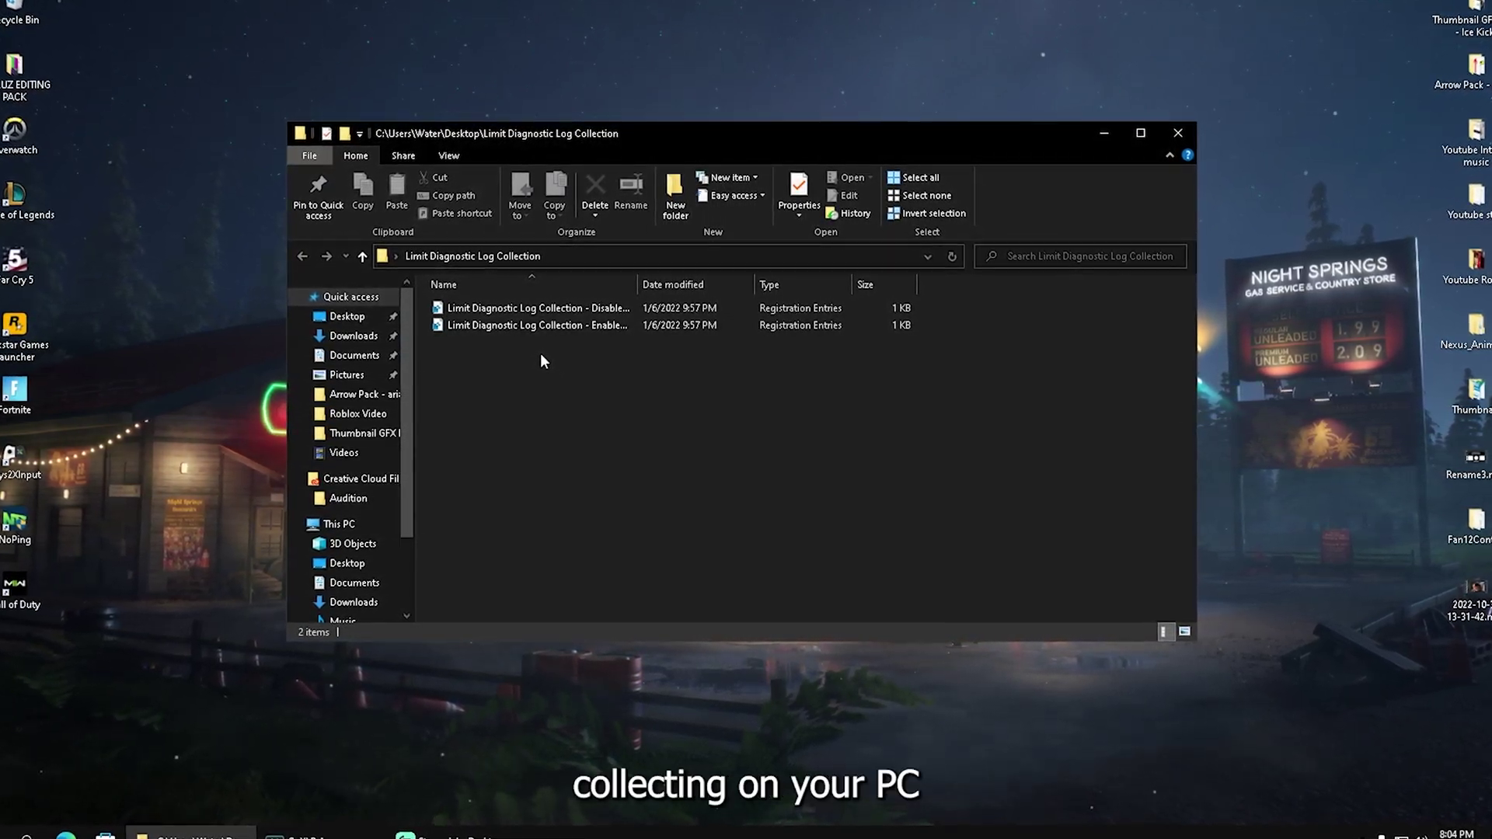
pyautogui.click(465, 309)
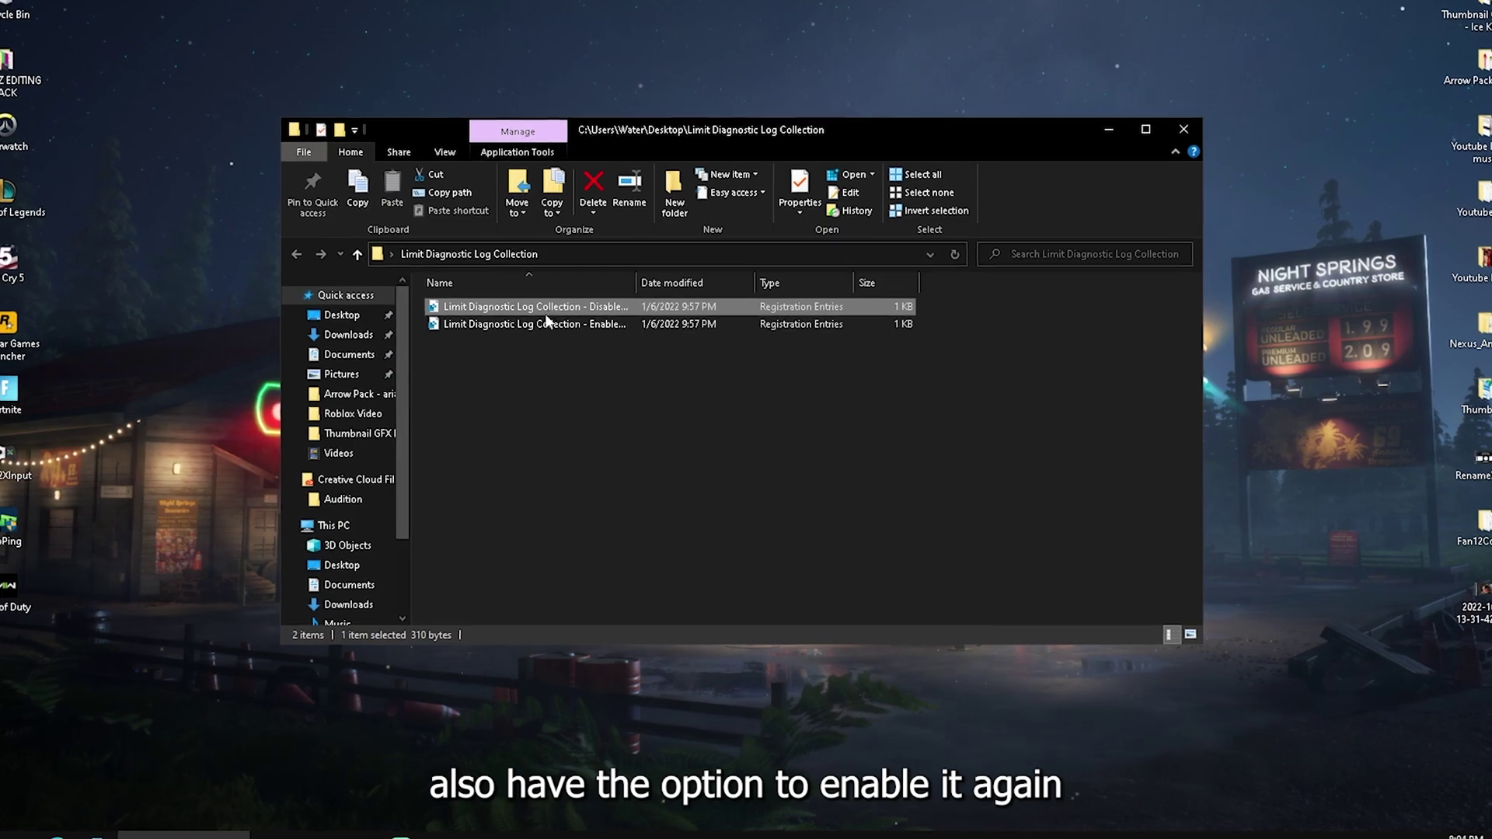
pyautogui.click(584, 325)
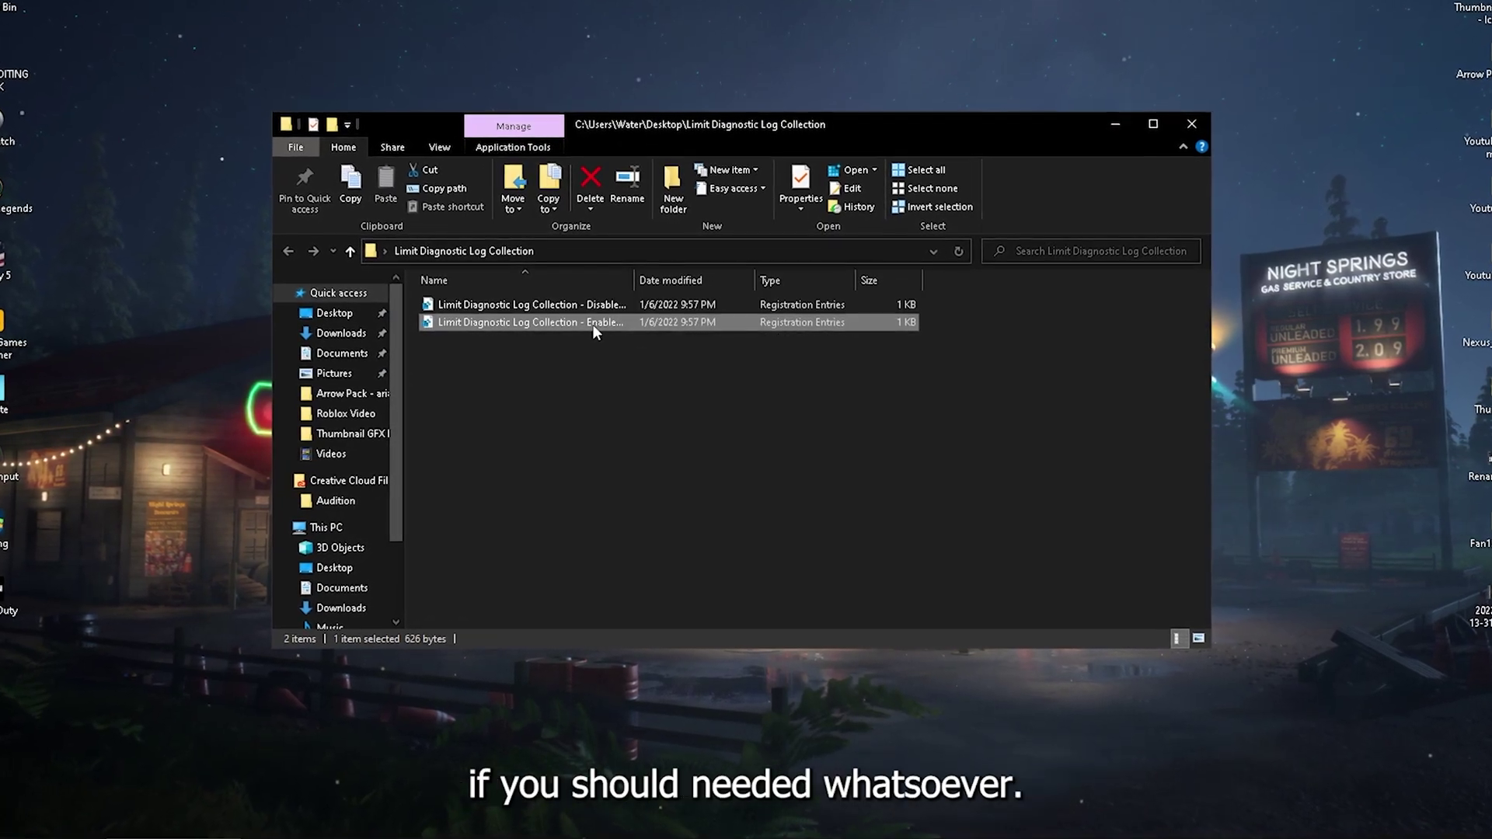
pyautogui.click(513, 303)
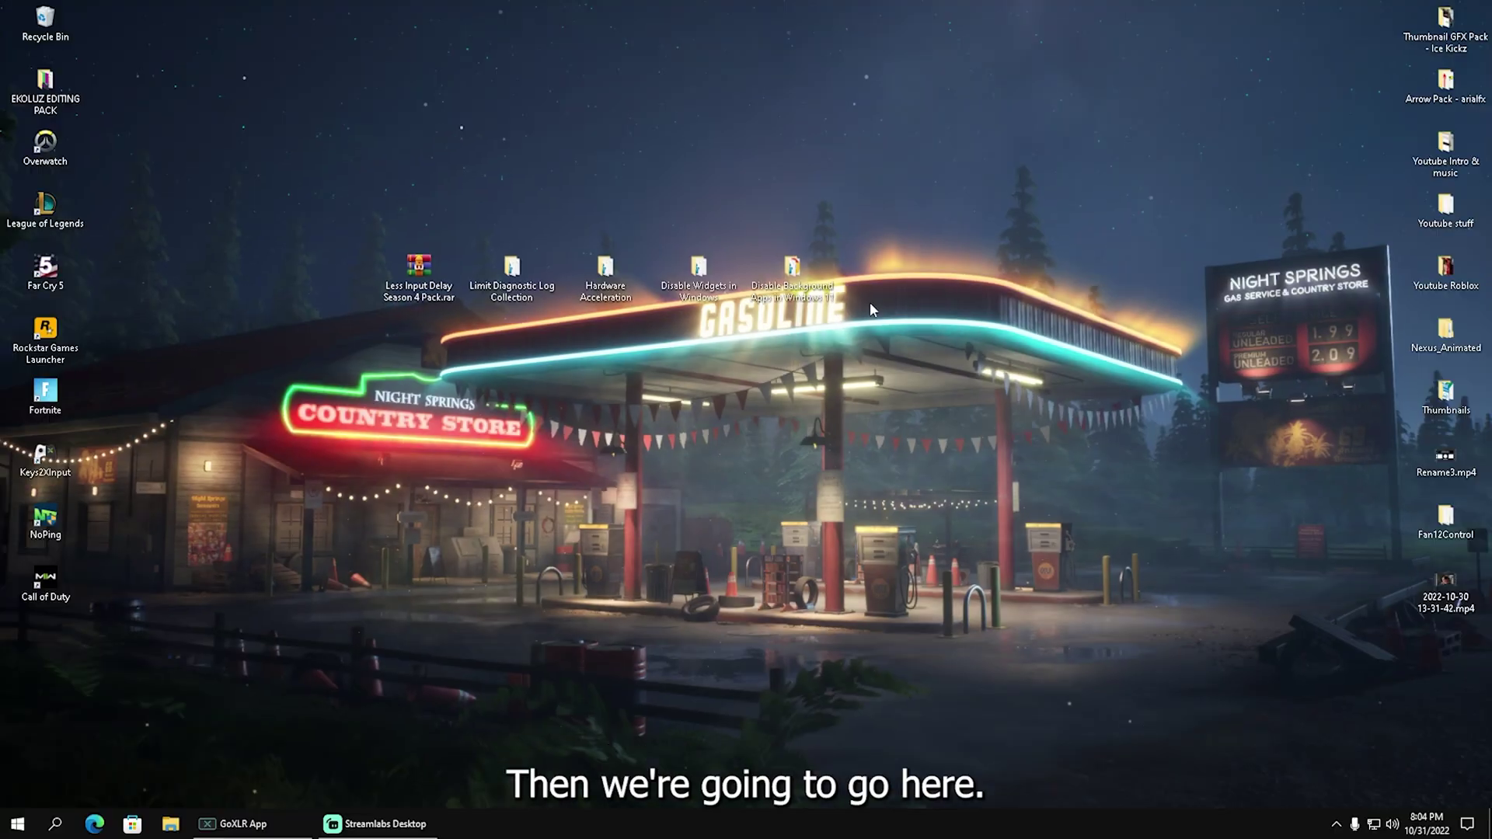
# Open the Hardware Acceleration folder and select the GPU Scheduling Enable .reg file.
pyautogui.doubleClick(599, 268)
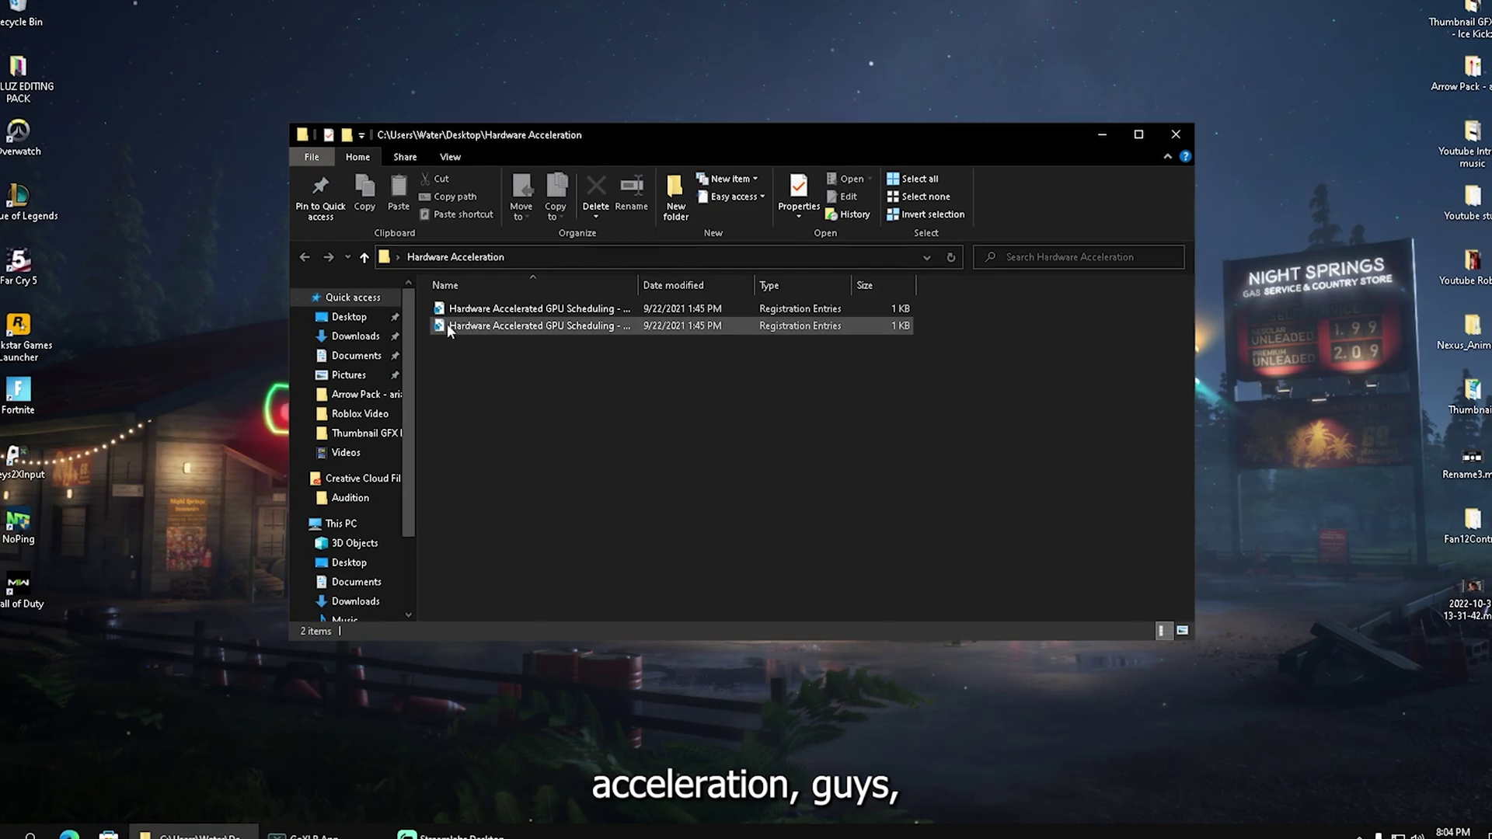
pyautogui.click(485, 310)
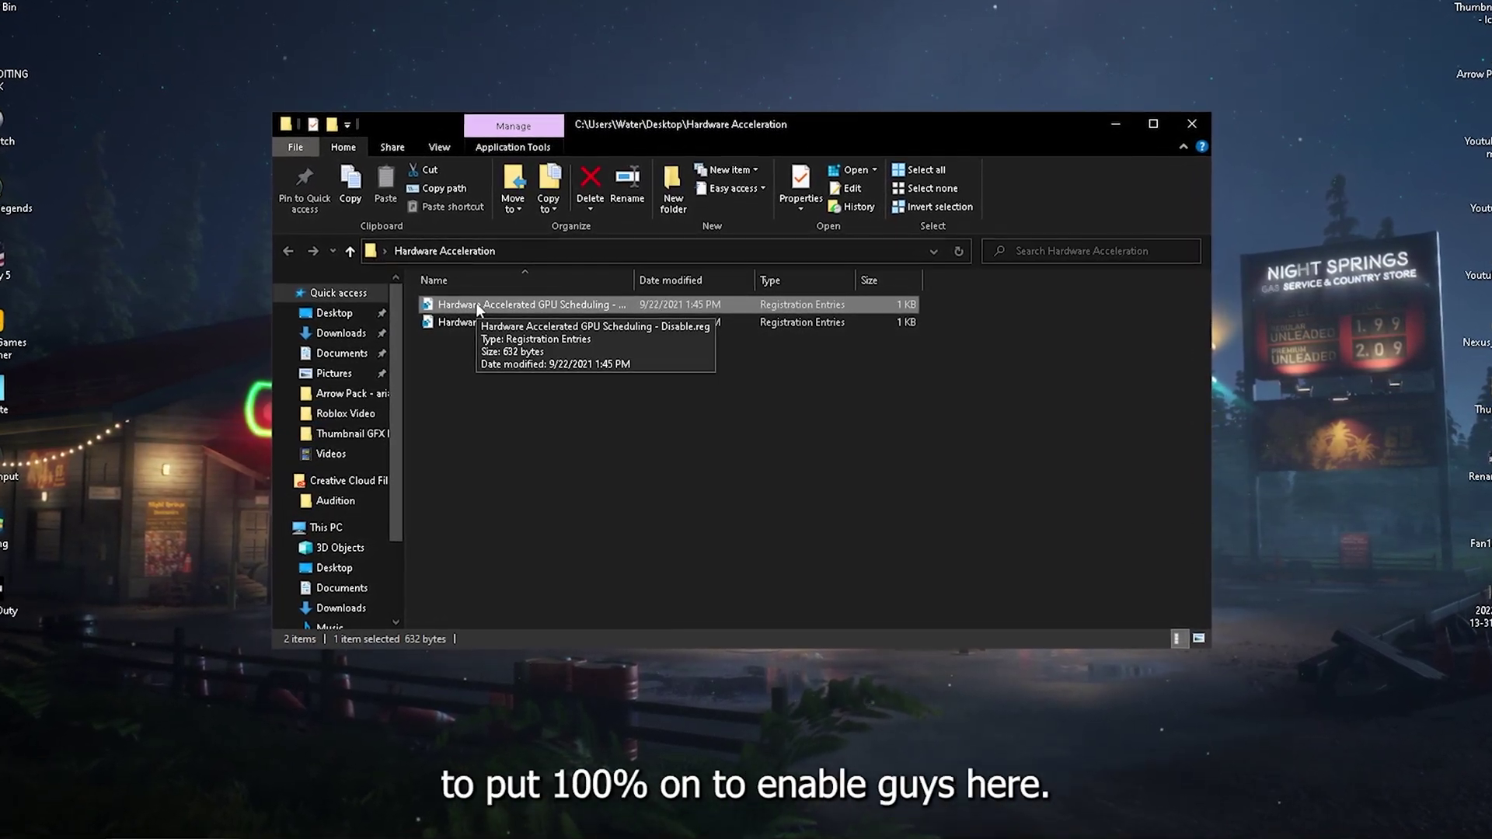
pyautogui.click(475, 323)
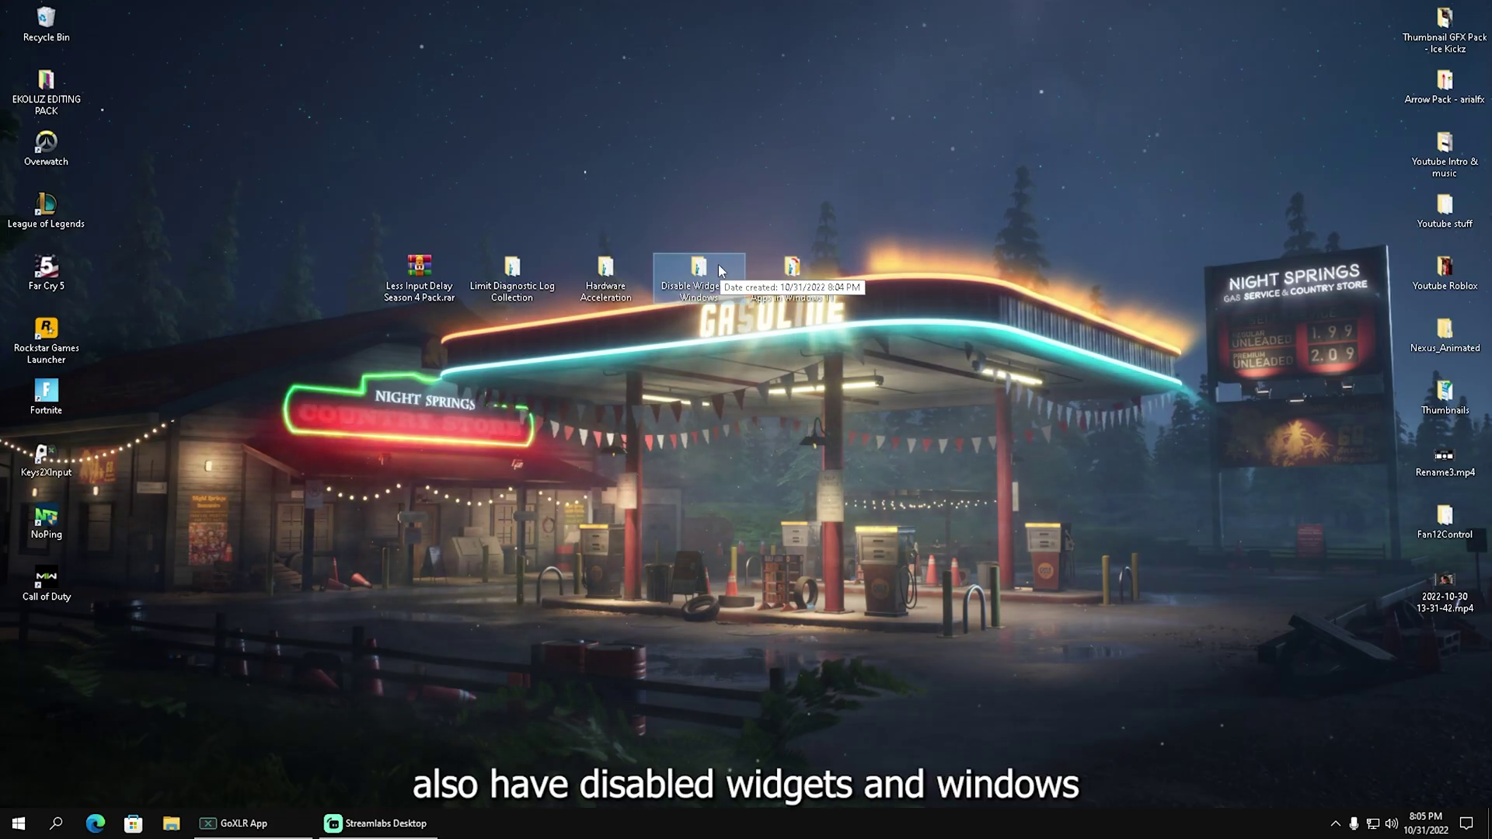
# Open Disable Widgets in Windows and select Widgets - Disable.reg.
pyautogui.doubleClick(694, 271)
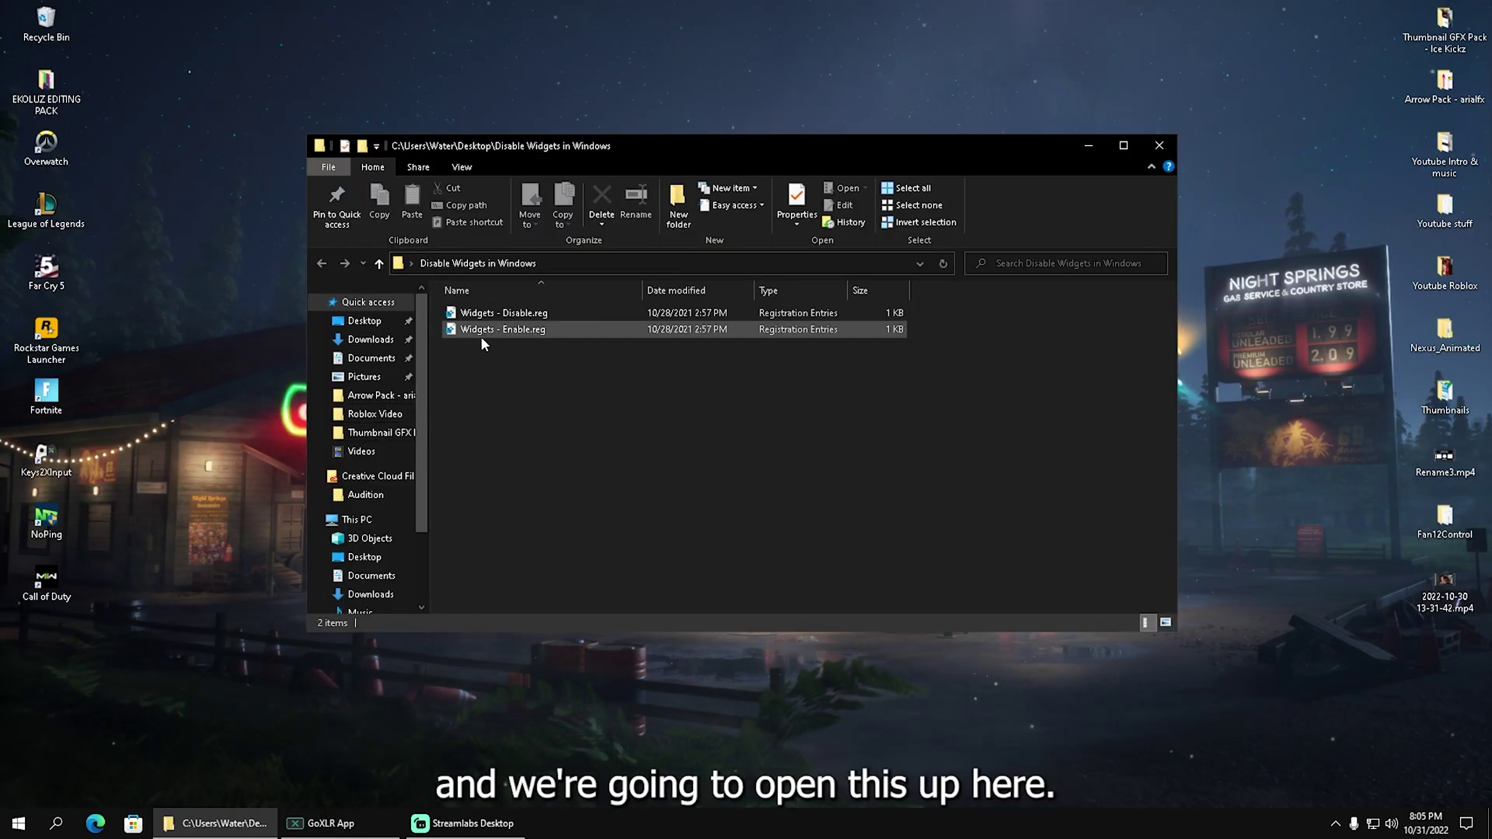
pyautogui.click(486, 316)
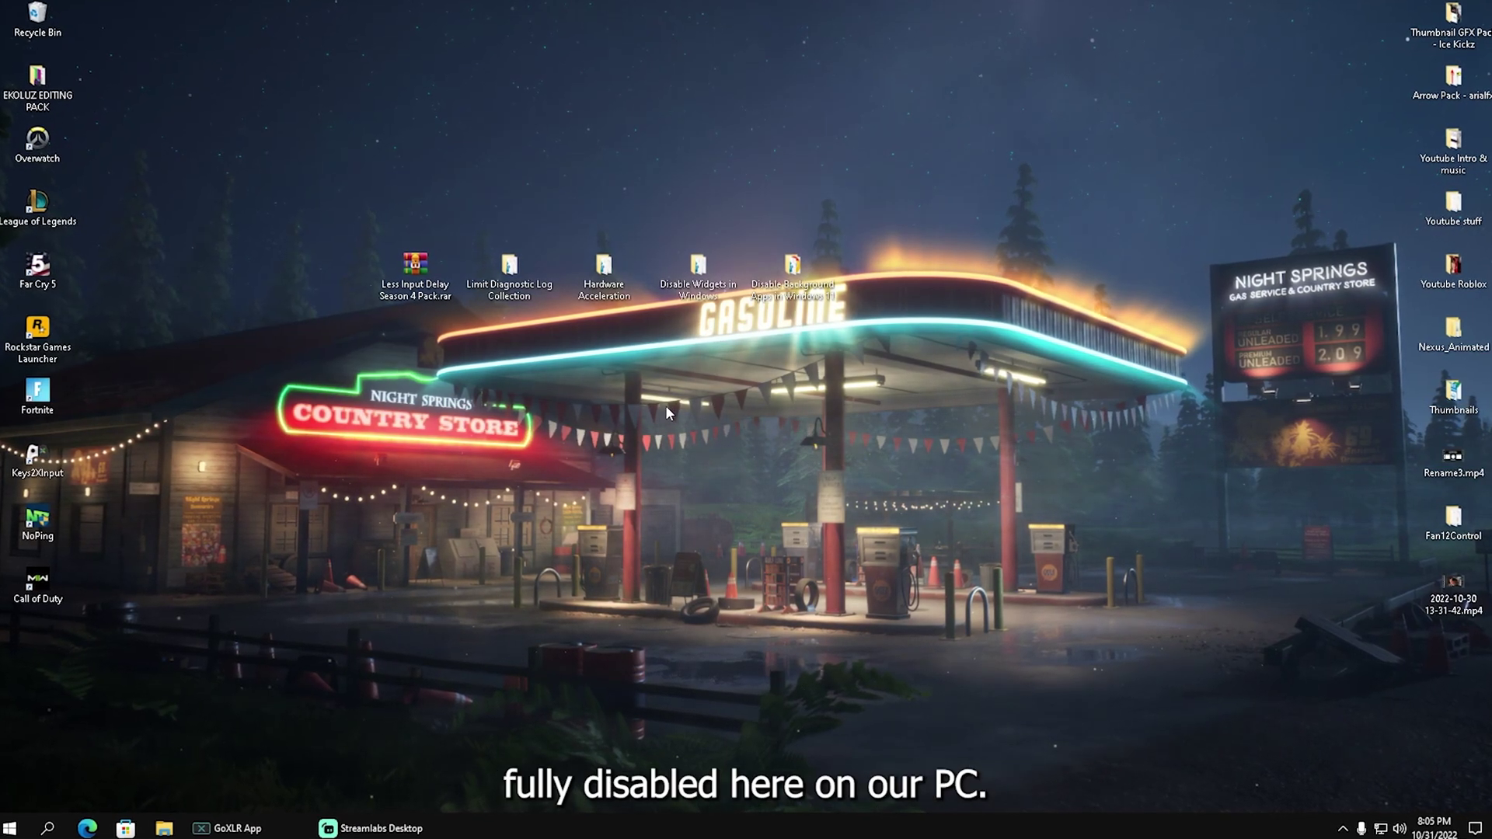
# Select the DISABLE .reg in Disable Background Apps in Windows 11, then return to the desktop.
pyautogui.doubleClick(805, 278)
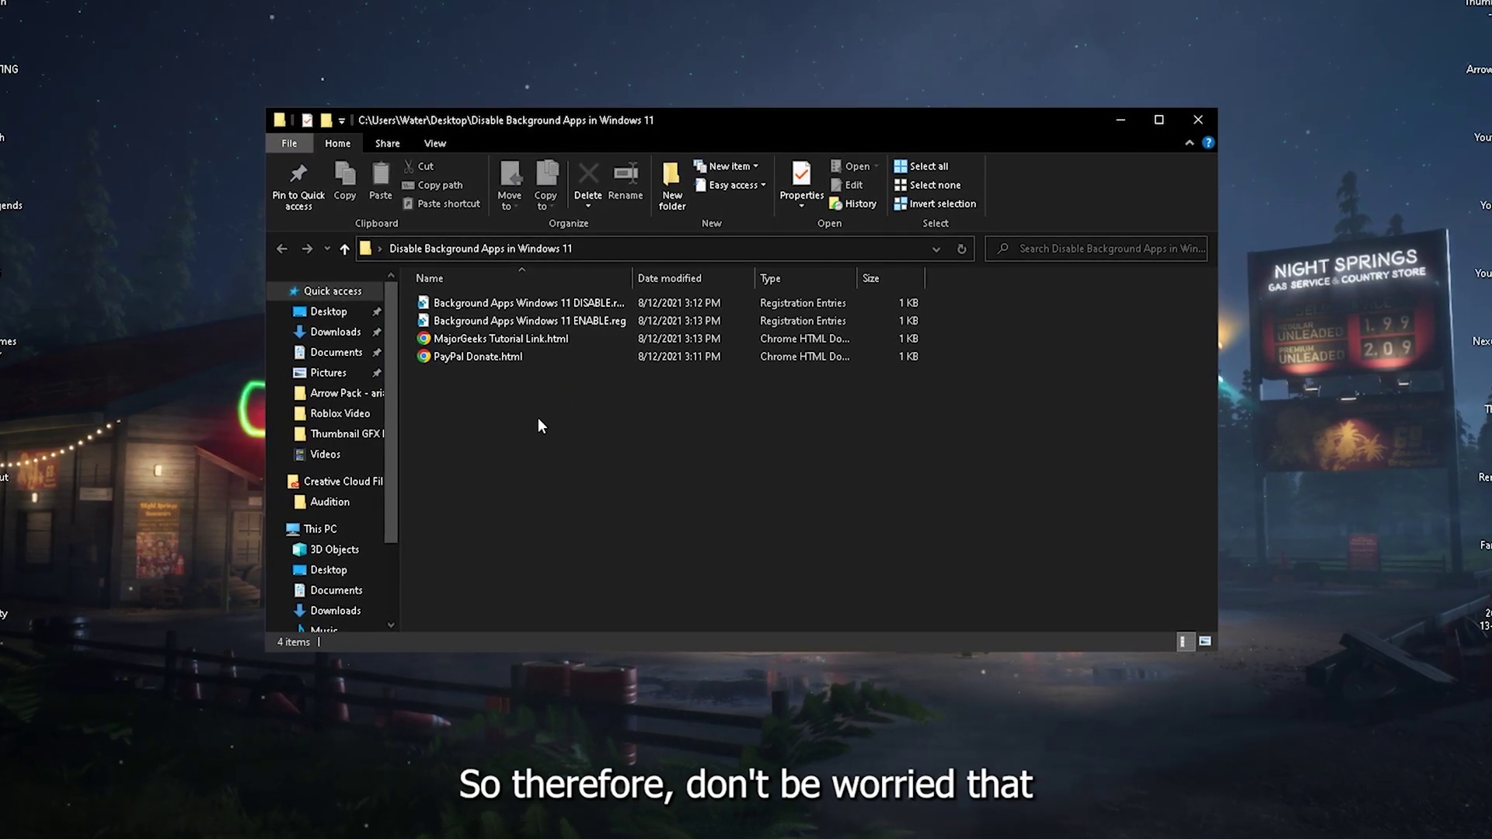
pyautogui.click(428, 304)
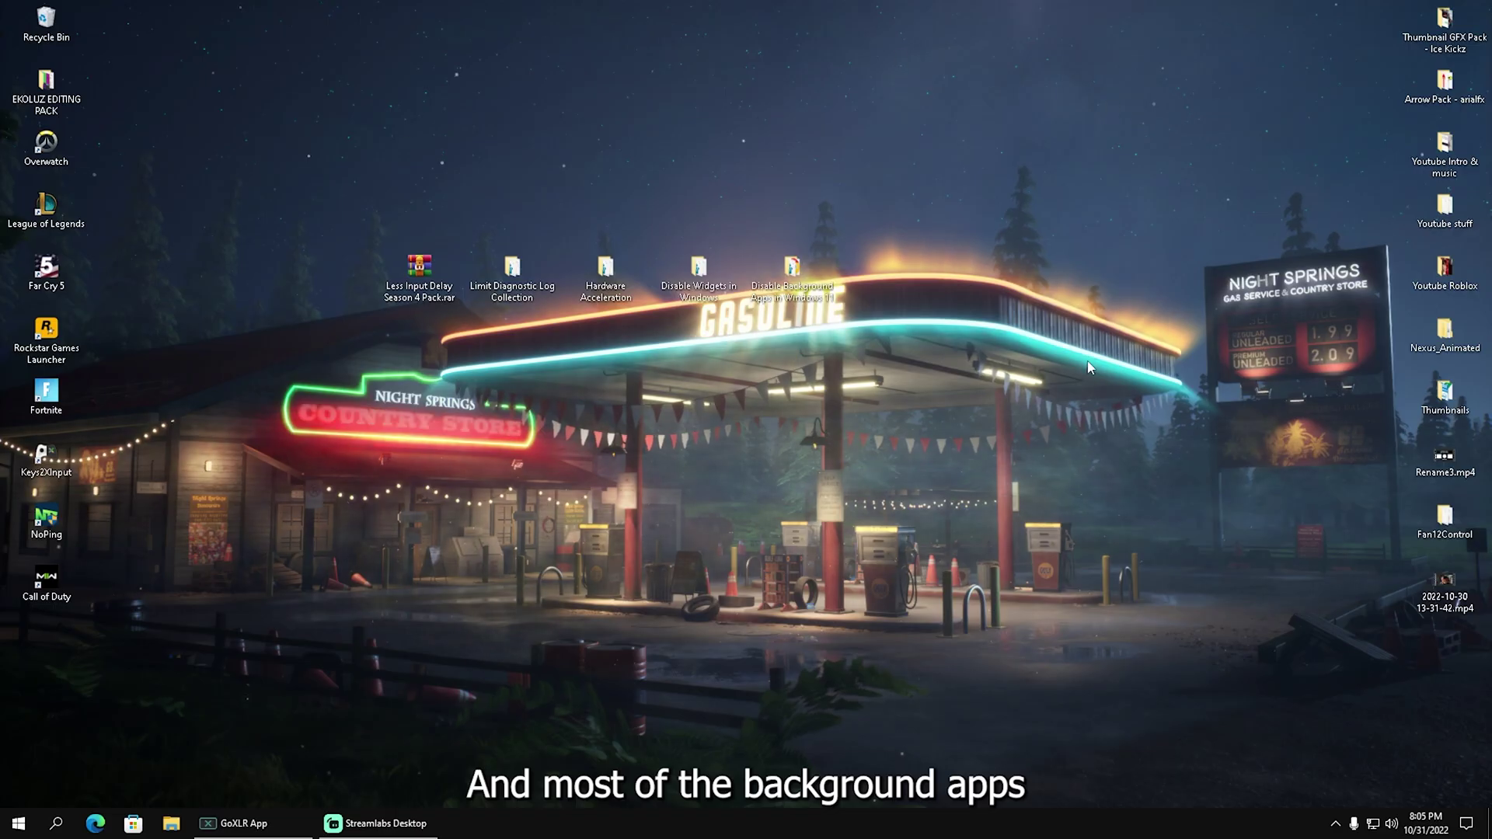
pyautogui.press('super')
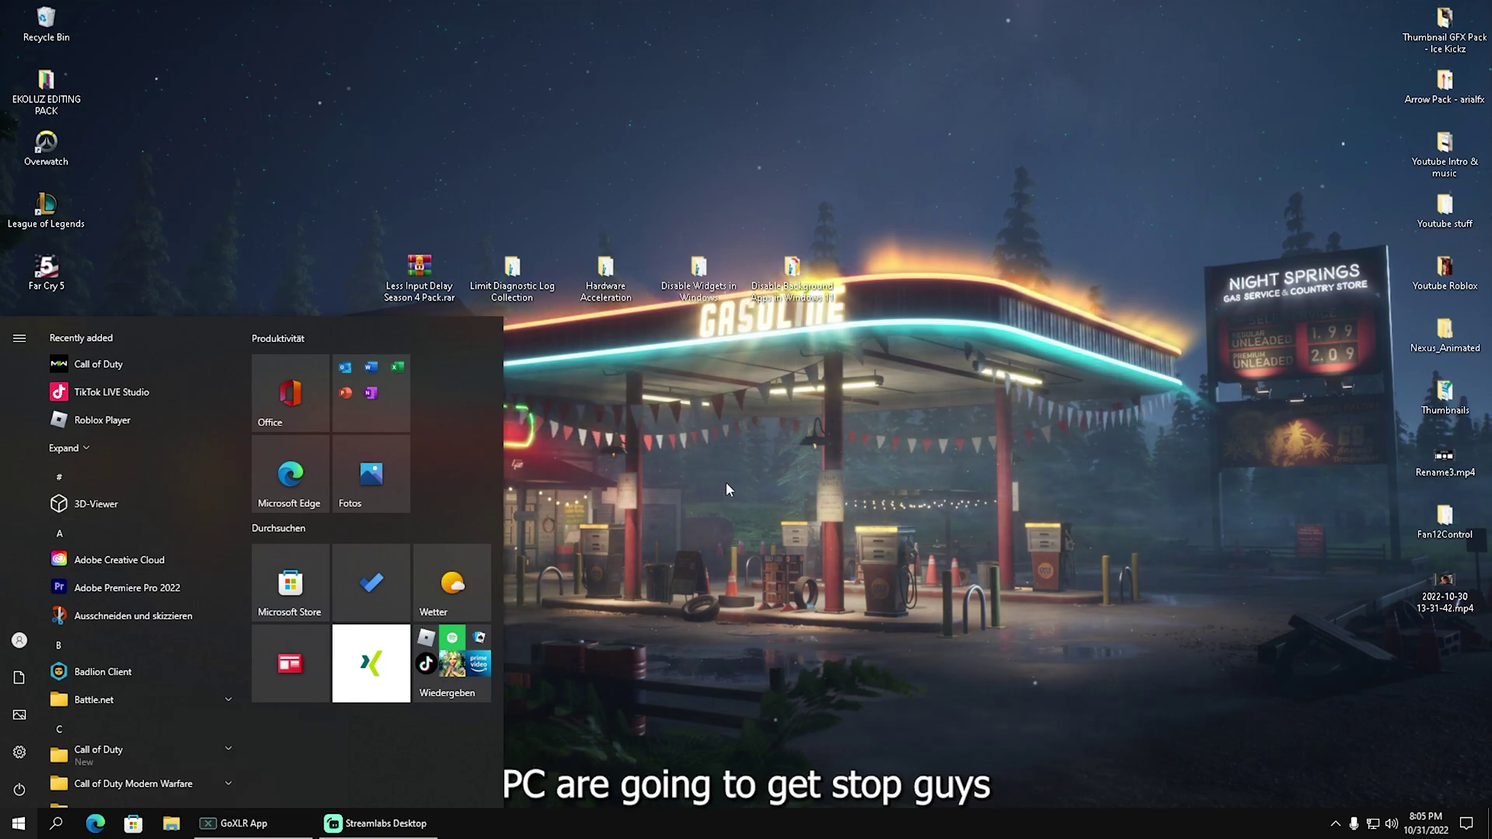
pyautogui.press('super')
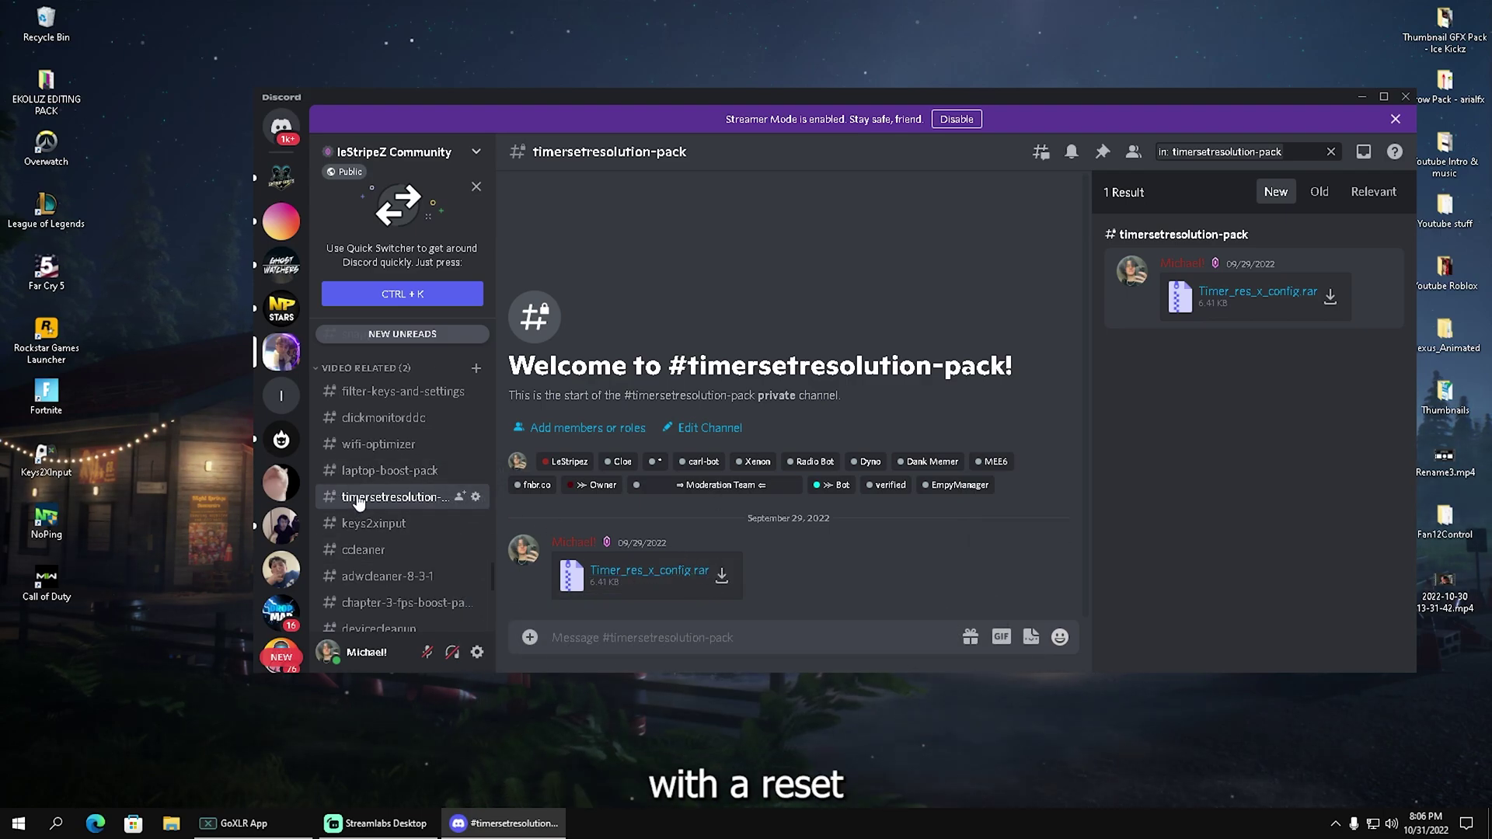
# Search 'timer' in #timersetresolution-pack to find the Timer_res_x_config.rar attachment.
pyautogui.click(1331, 154)
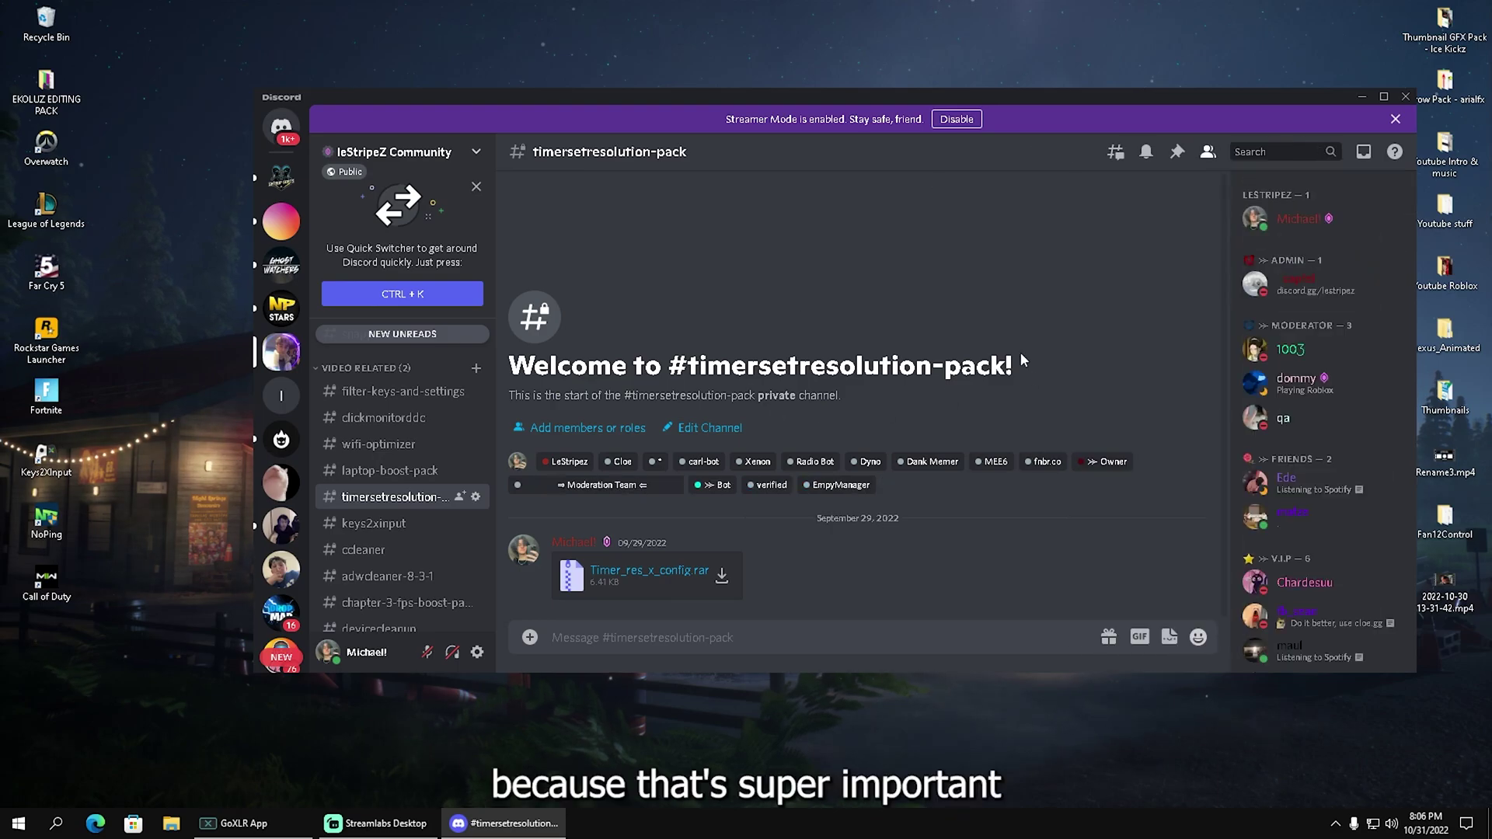
pyautogui.click(1273, 143)
pyautogui.write('timer')
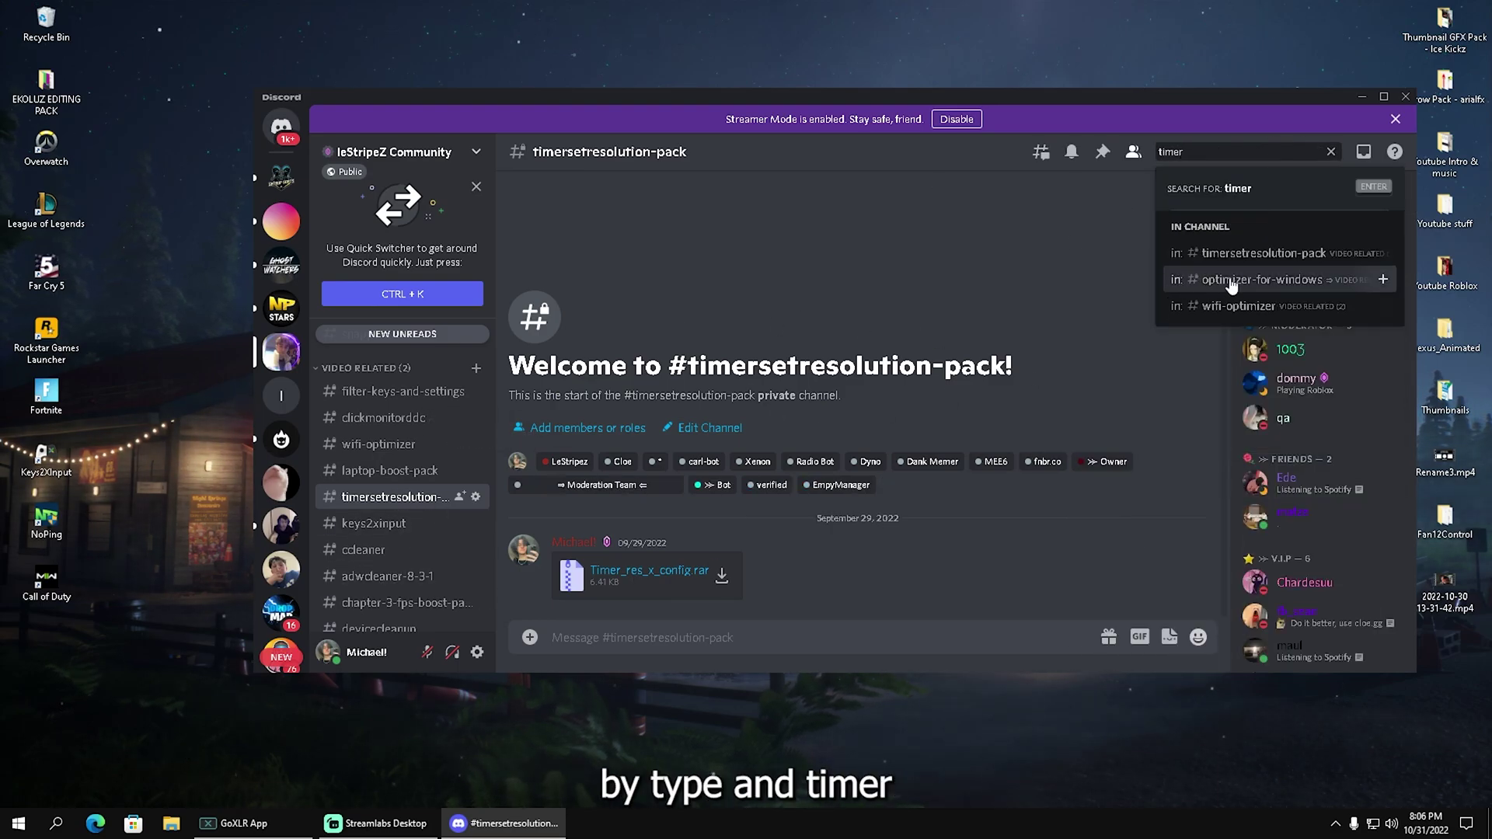
pyautogui.click(1231, 255)
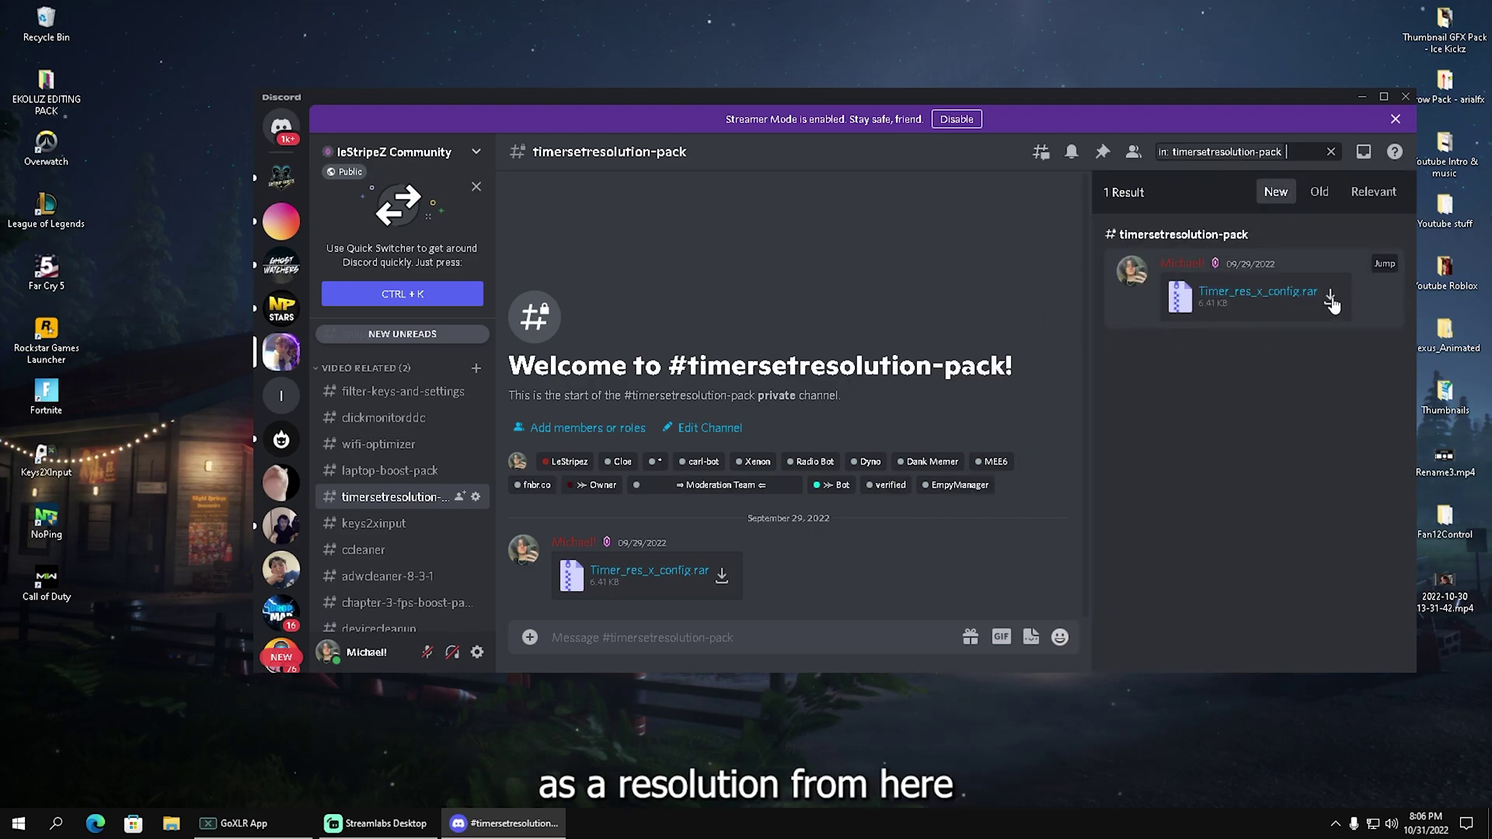
# Launch Timer Resolution.exe from the Timer res x config folder and set it to 0.500 ms maximum.
pyautogui.click(1361, 97)
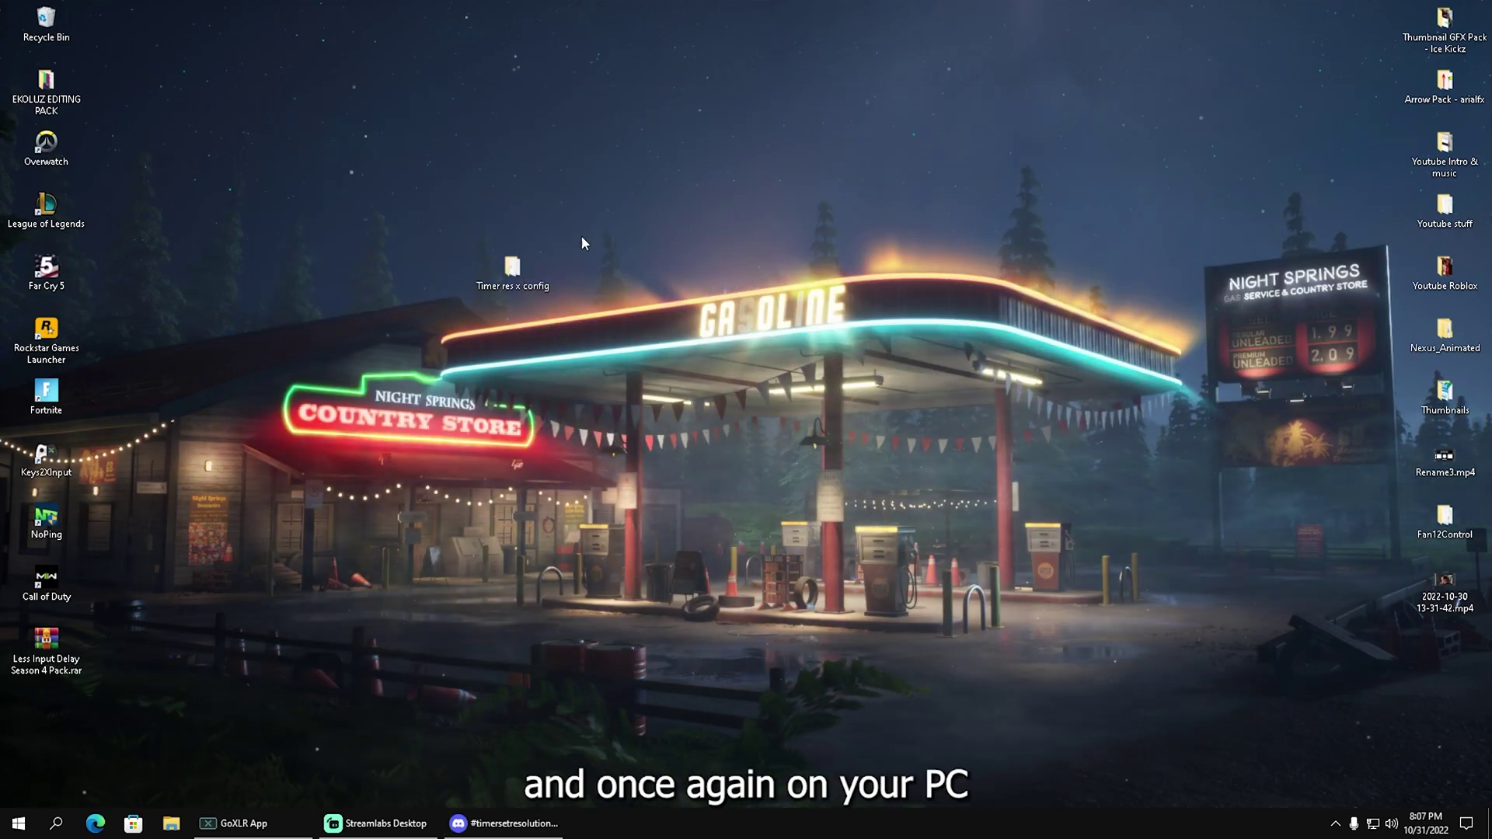
pyautogui.doubleClick(533, 264)
pyautogui.doubleClick(474, 330)
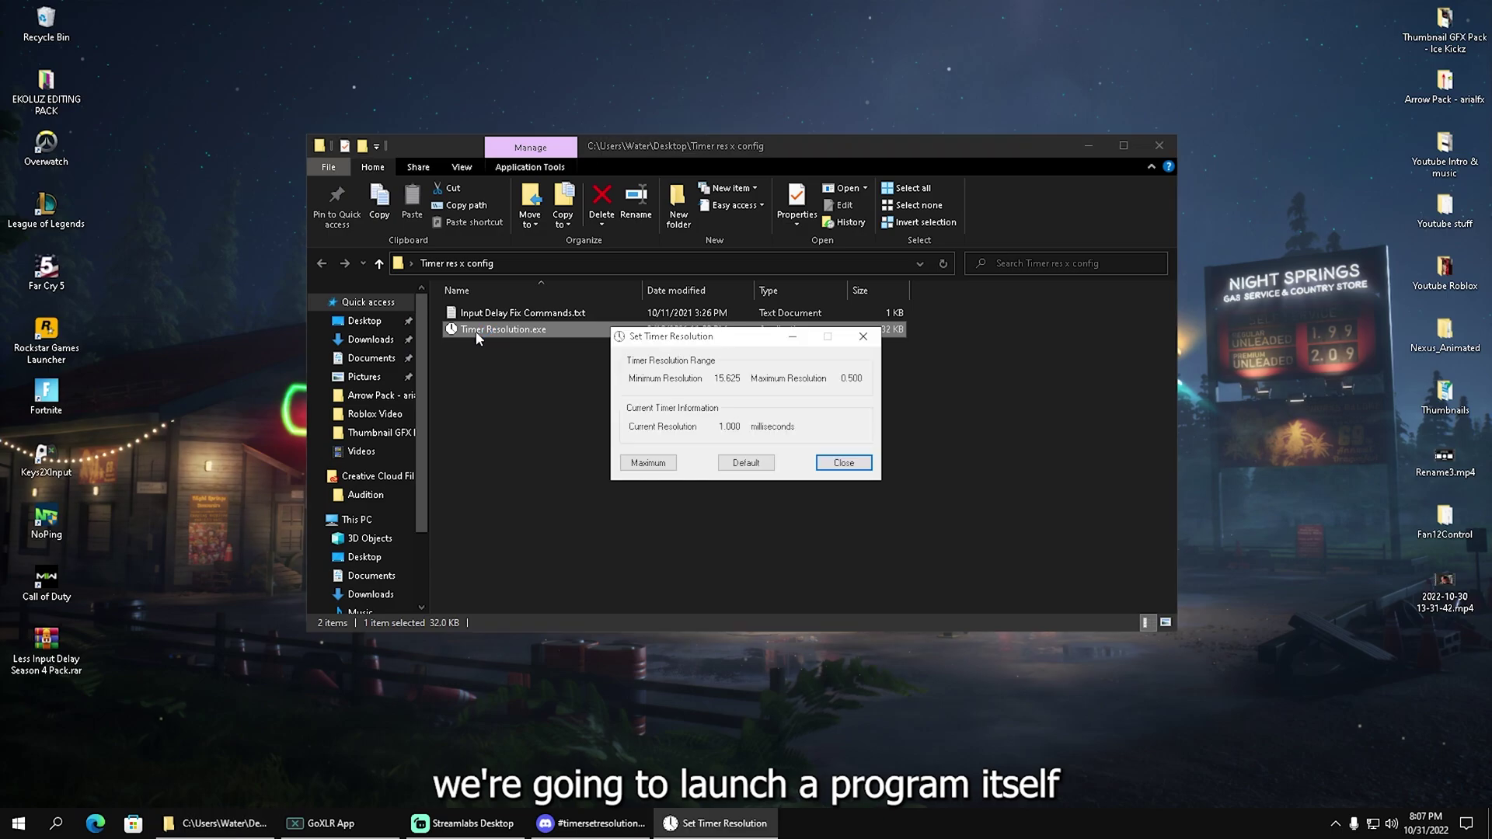
pyautogui.click(1090, 149)
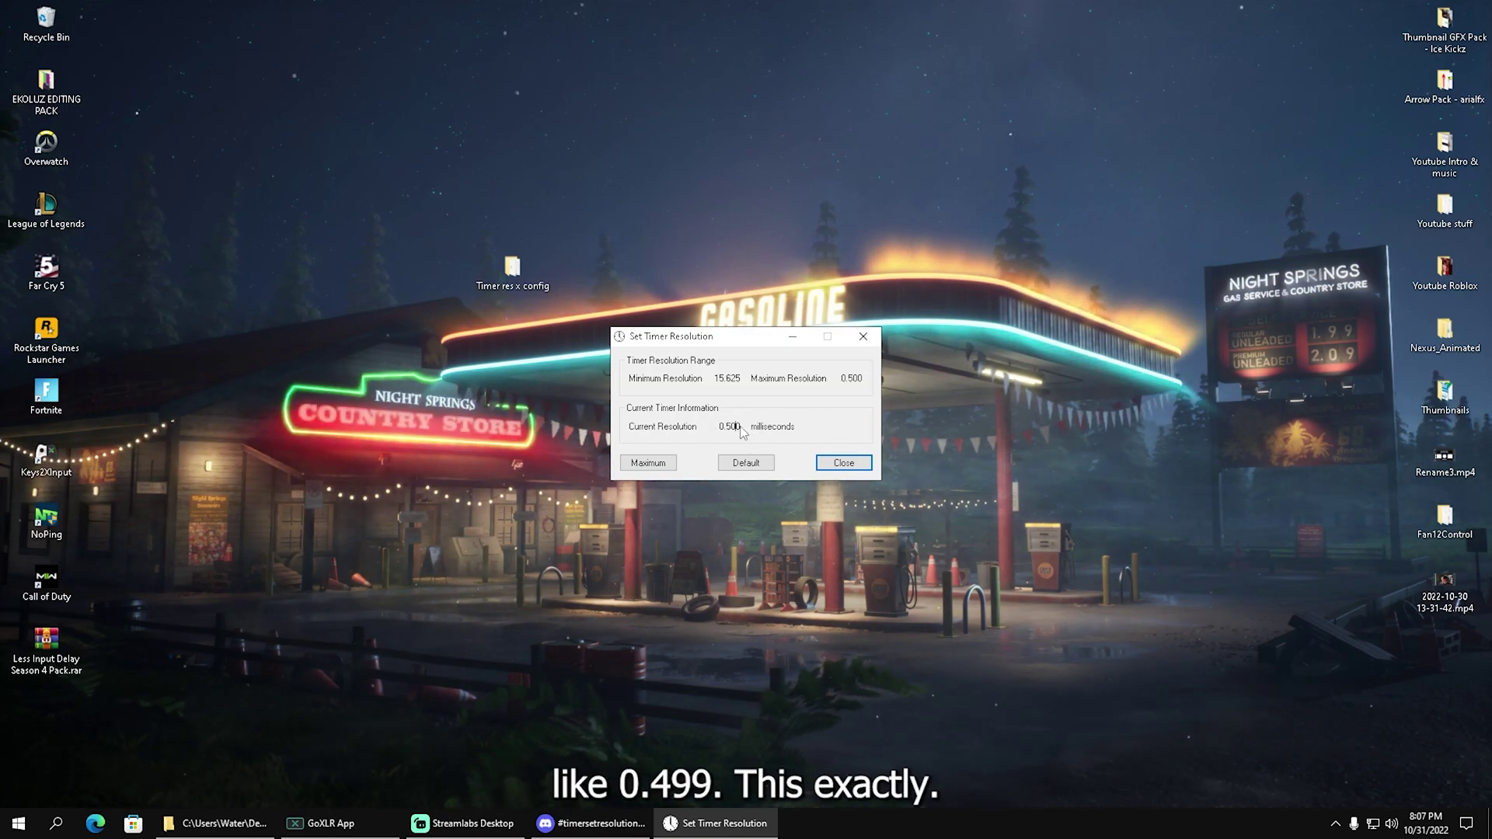
pyautogui.click(216, 823)
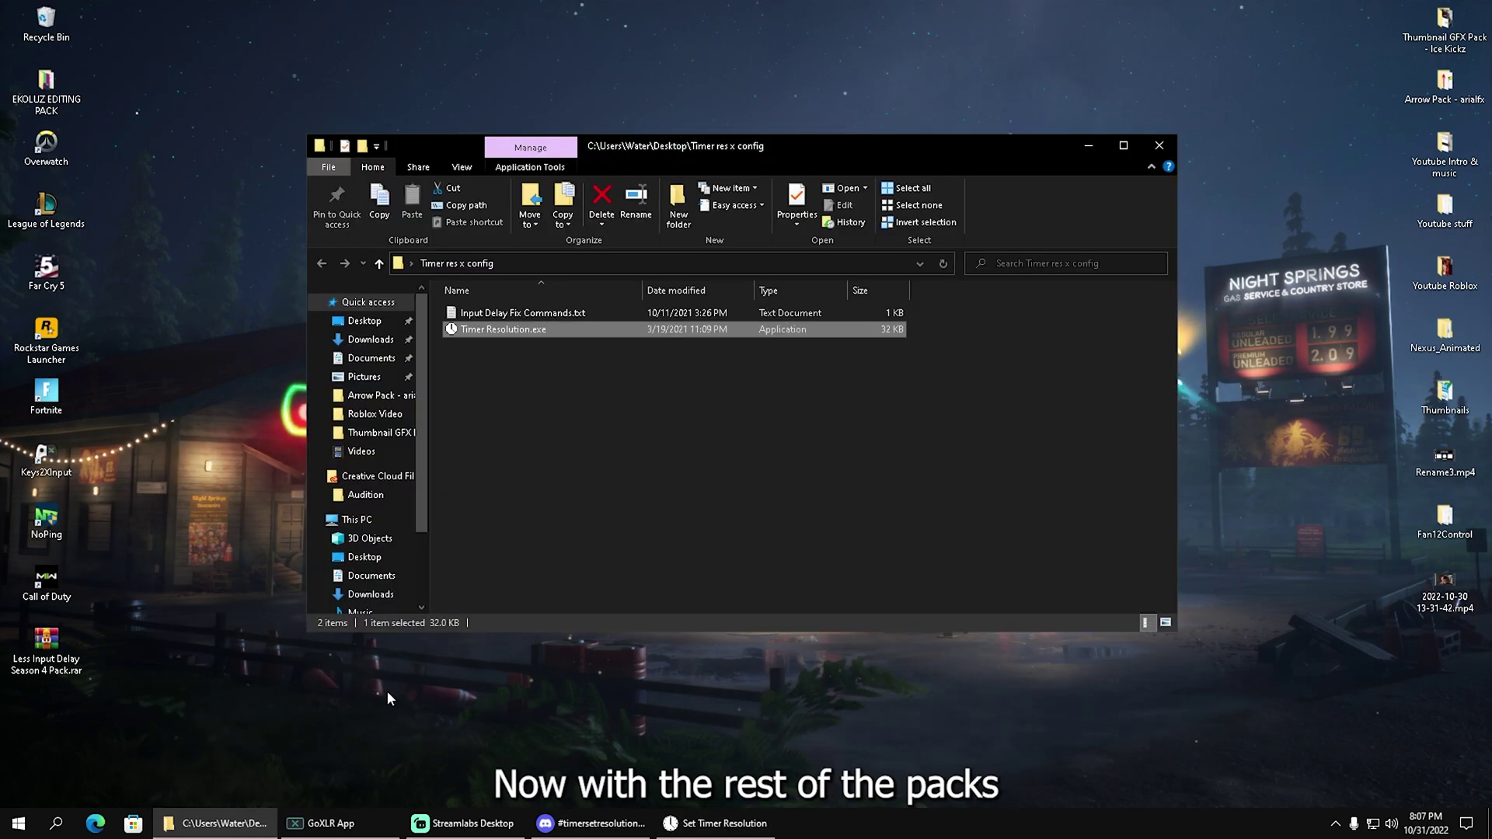
# Open Input Delay Fix Commands.txt and place an administrator Command Prompt beside it.
pyautogui.doubleClick(489, 314)
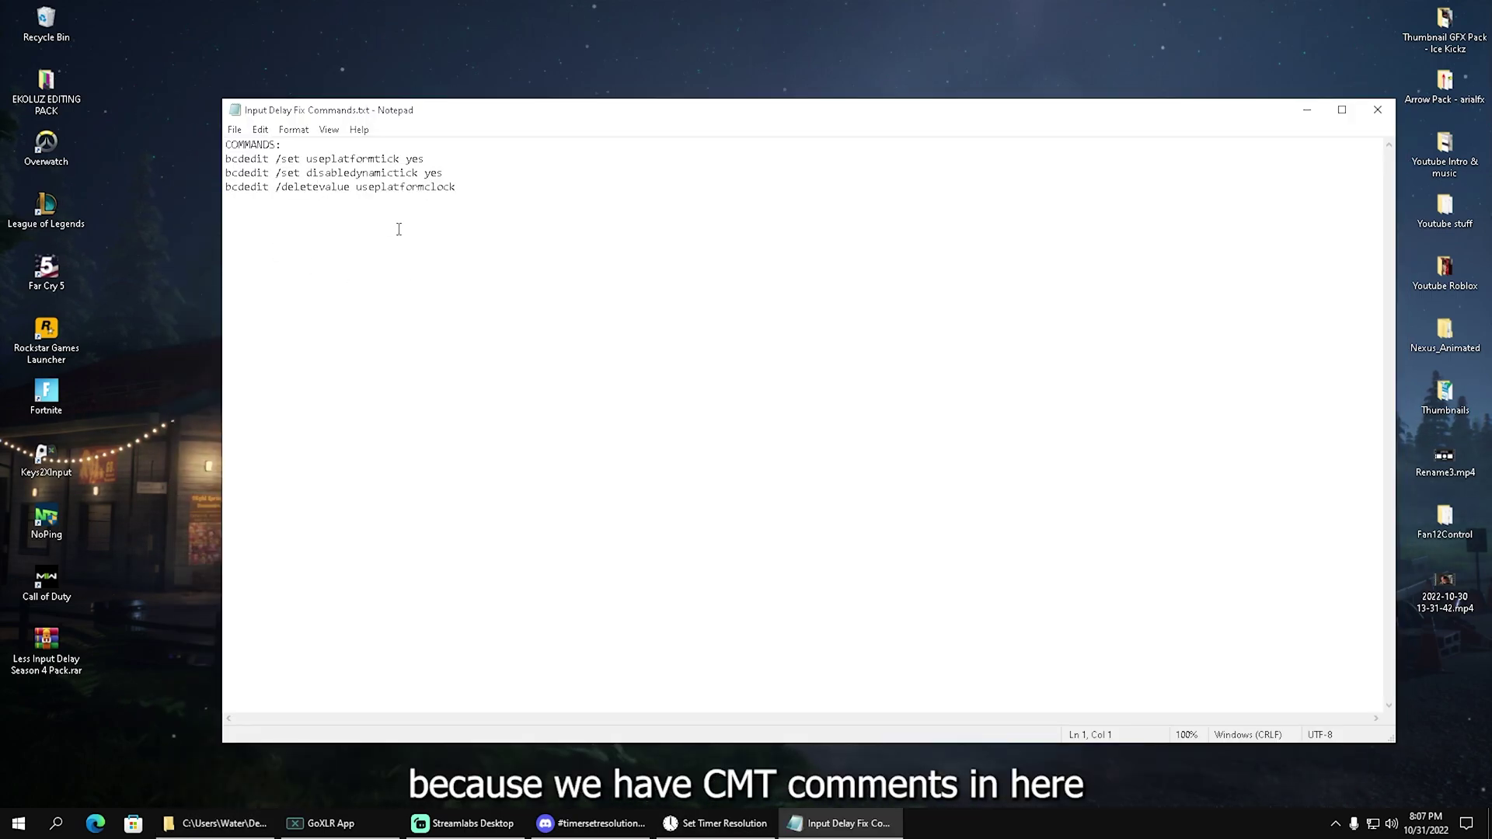
pyautogui.press('super')
pyautogui.write('cmd')
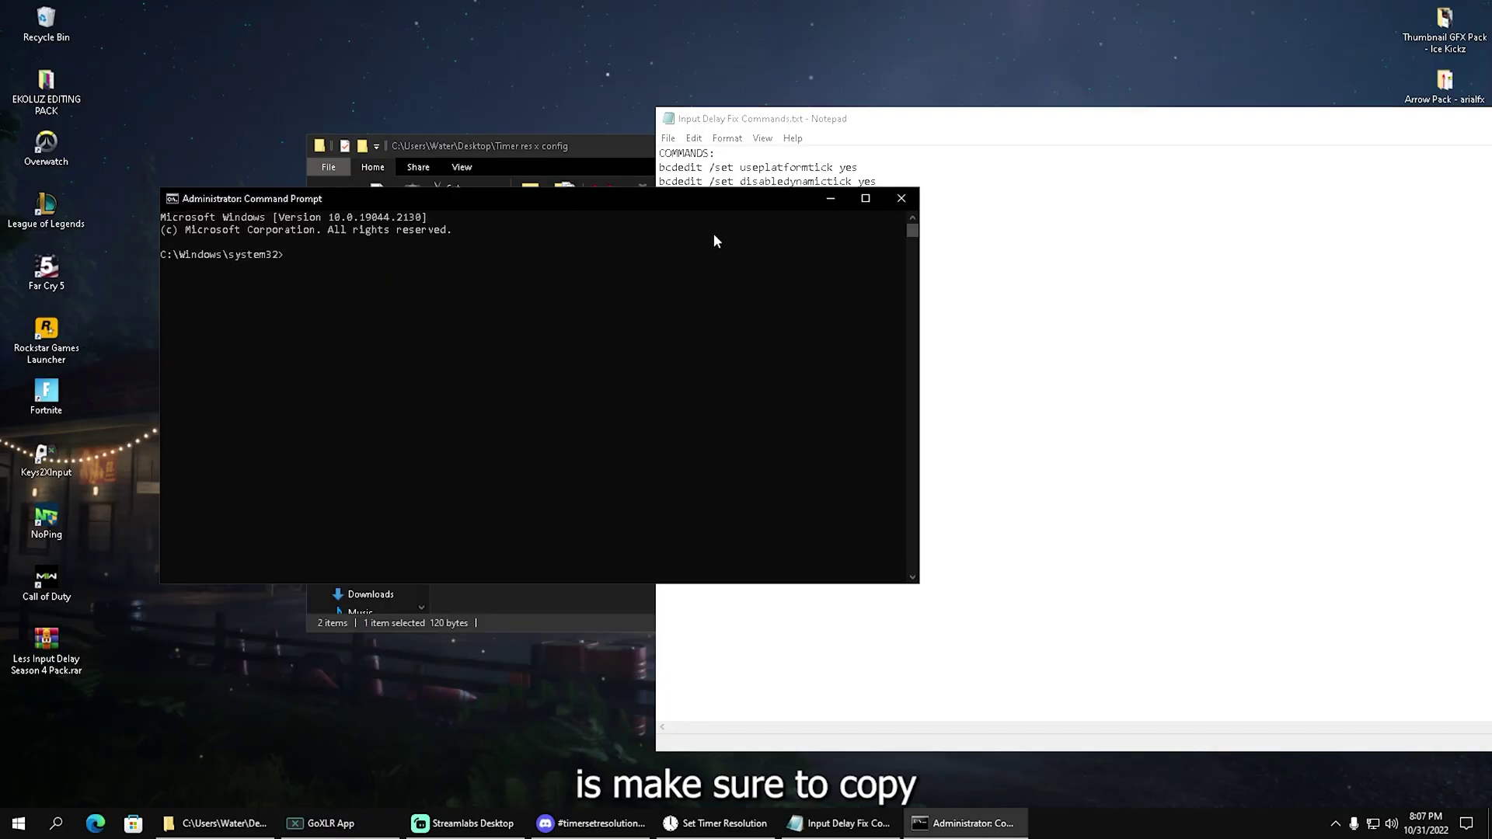
pyautogui.moveTo(917, 231); pyautogui.dragTo(647, 231)
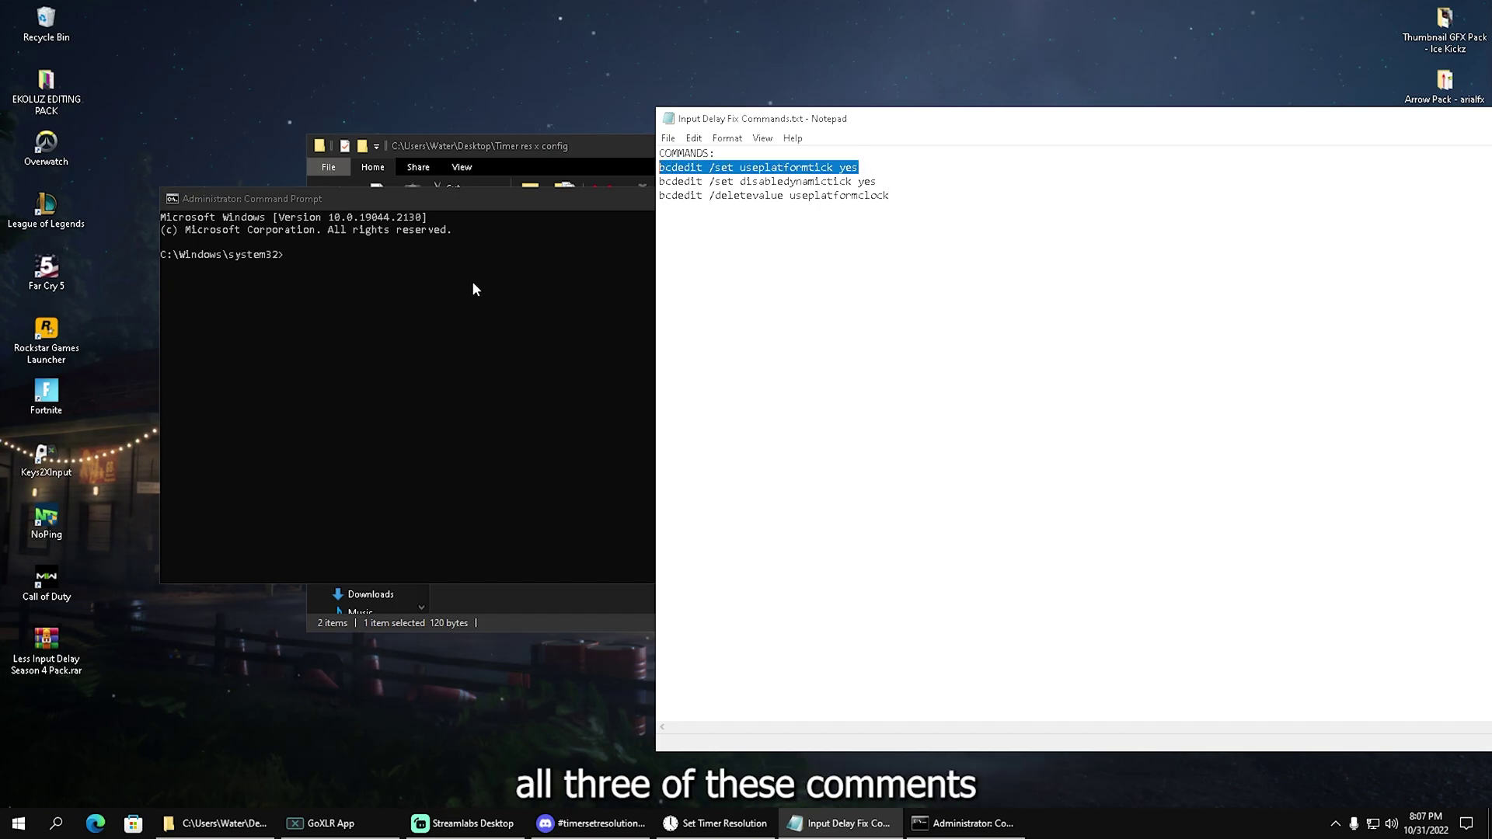
# Paste the bcdedit commands into the prompt, then close Command Prompt and Notepad.
pyautogui.click(474, 286)
pyautogui.rightClick(395, 294)
pyautogui.click(956, 303)
pyautogui.click(640, 249)
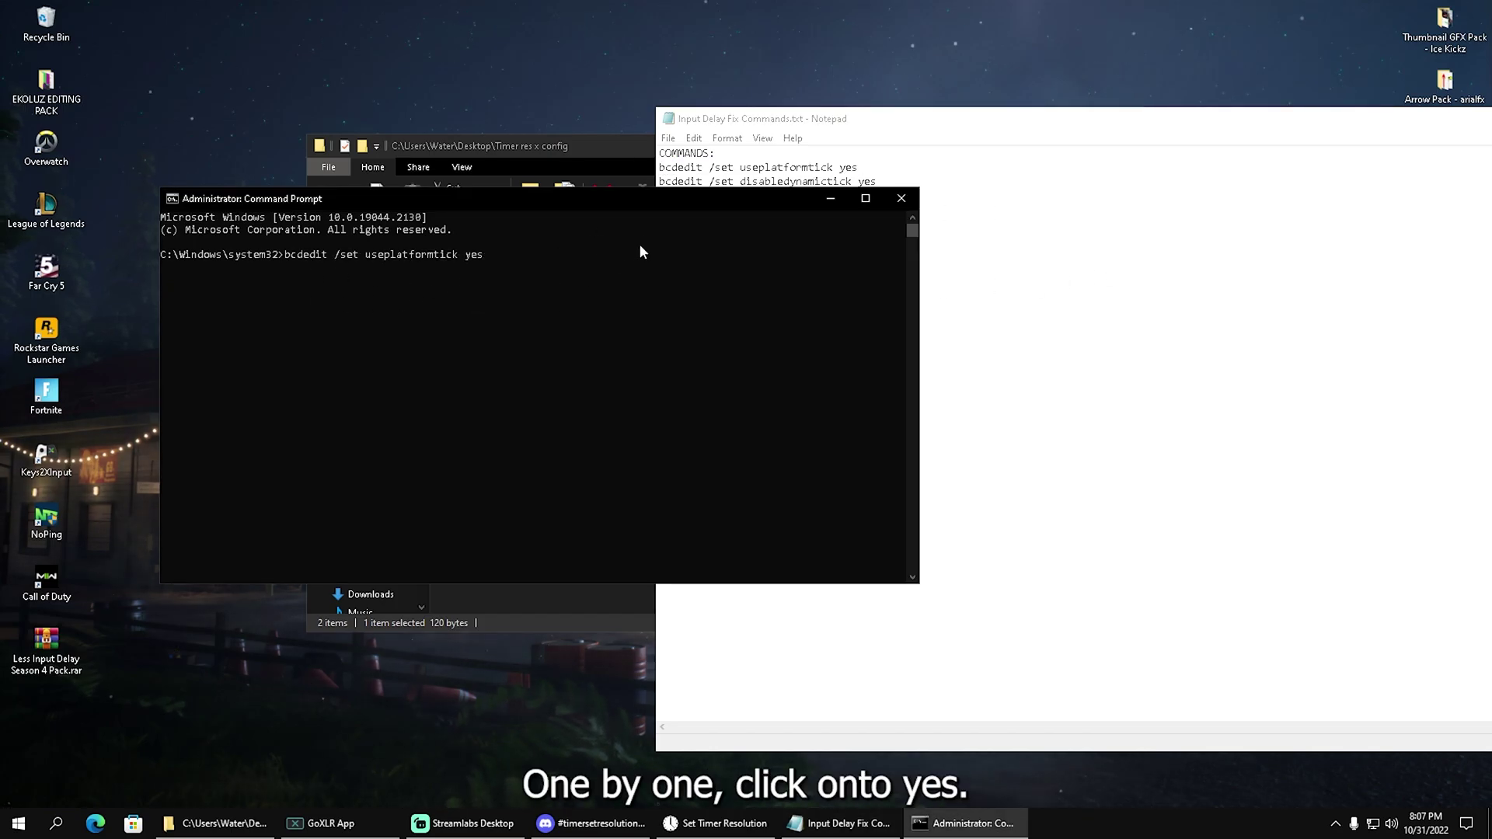
pyautogui.click(900, 200)
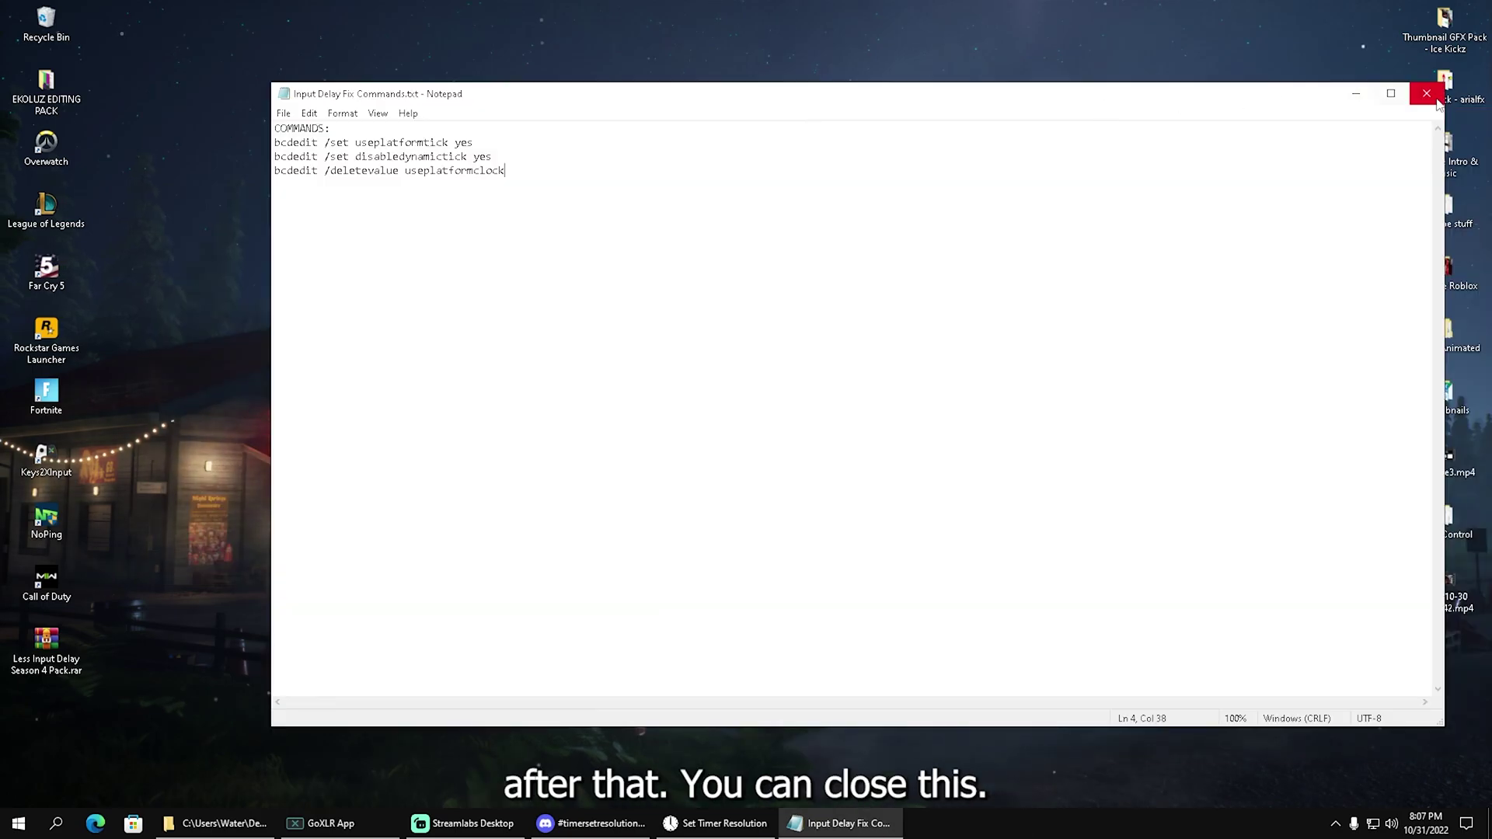
pyautogui.click(1426, 91)
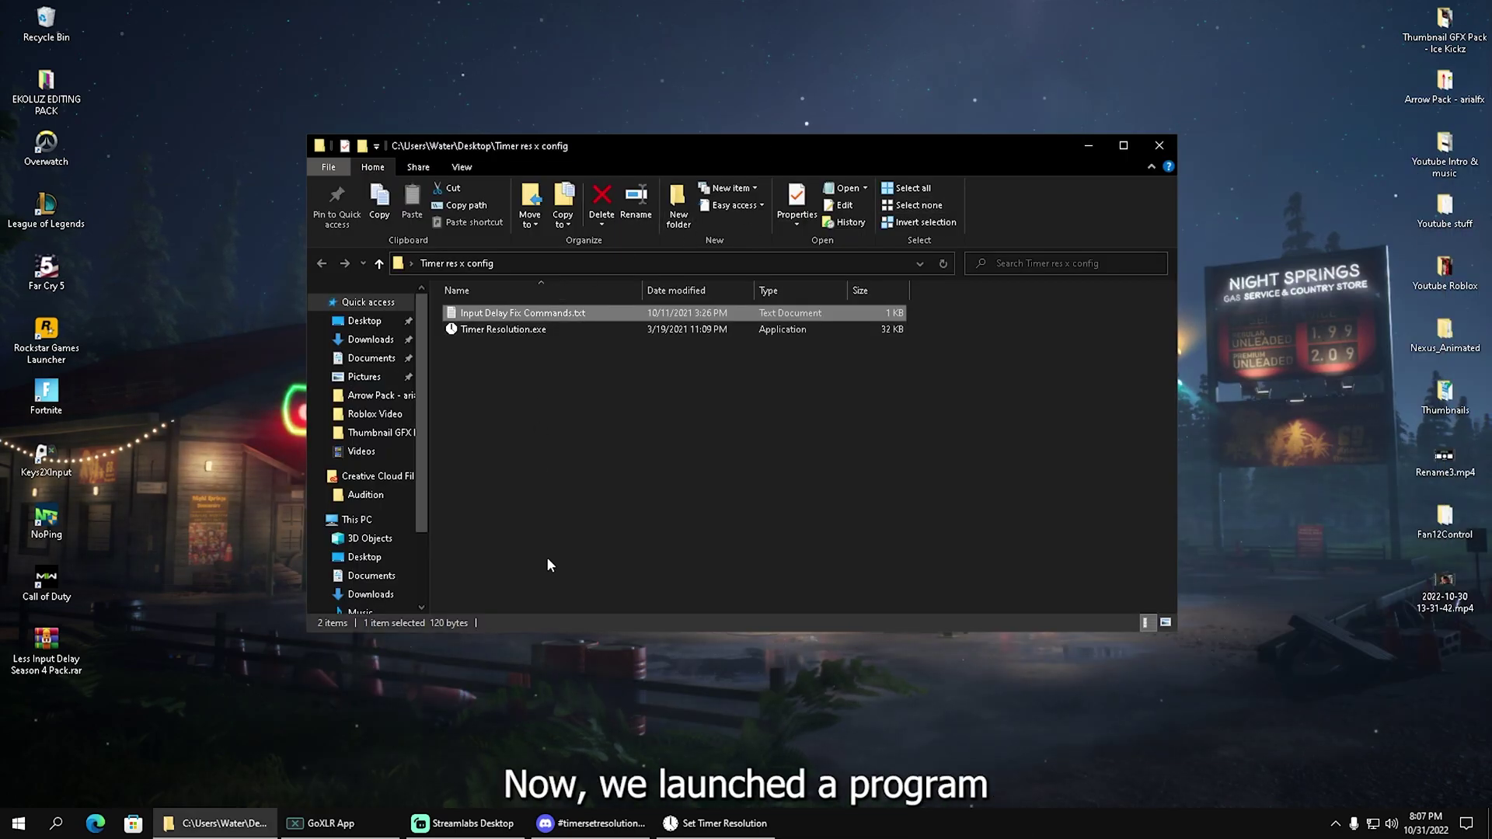
# Close the old timer dialog, relaunch Timer Resolution.exe and leave it running at 0.500 ms.
pyautogui.click(1159, 146)
pyautogui.click(871, 327)
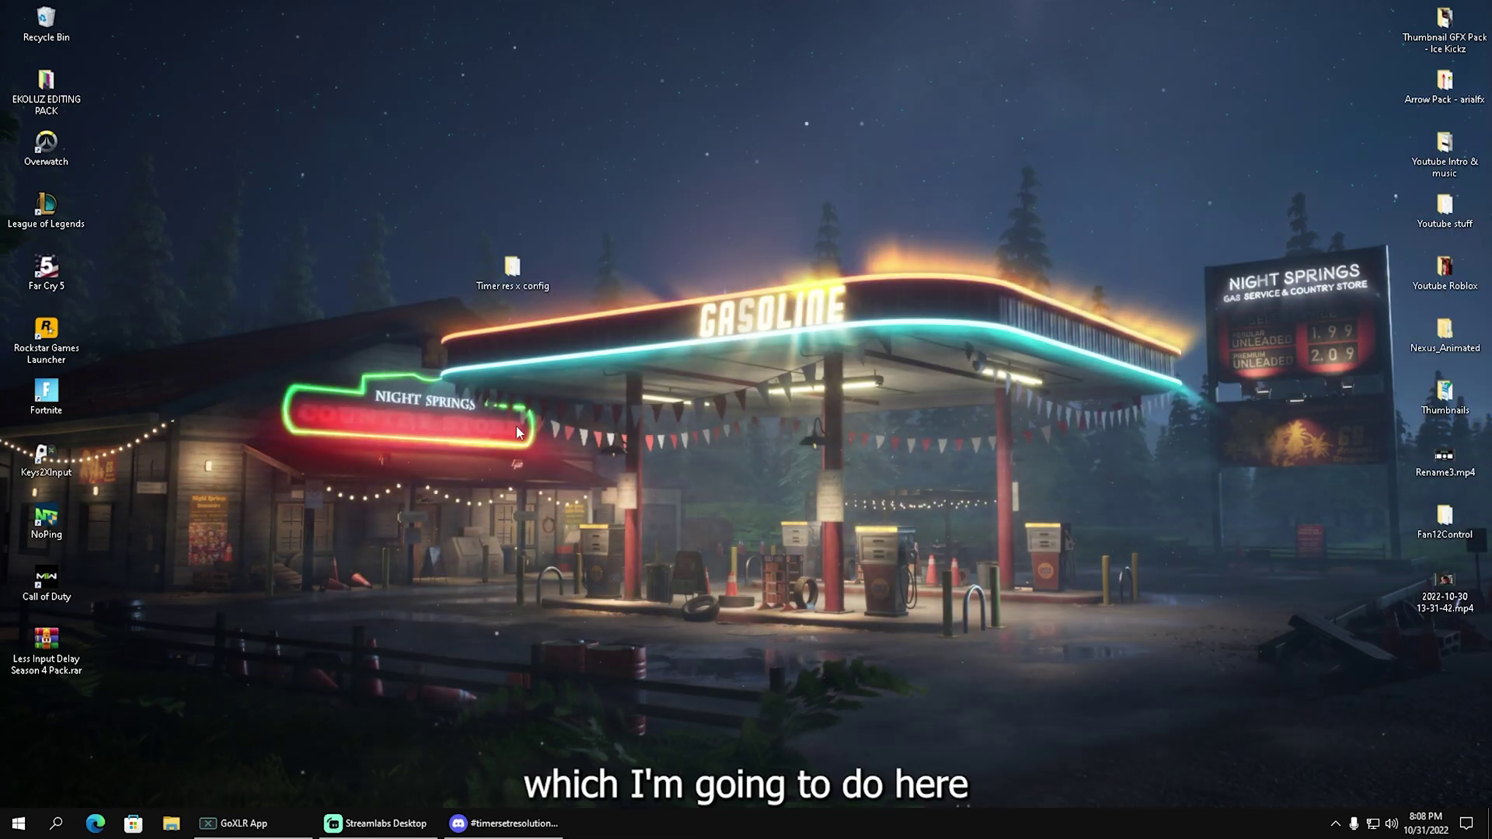
pyautogui.doubleClick(512, 272)
pyautogui.doubleClick(504, 332)
pyautogui.click(1148, 146)
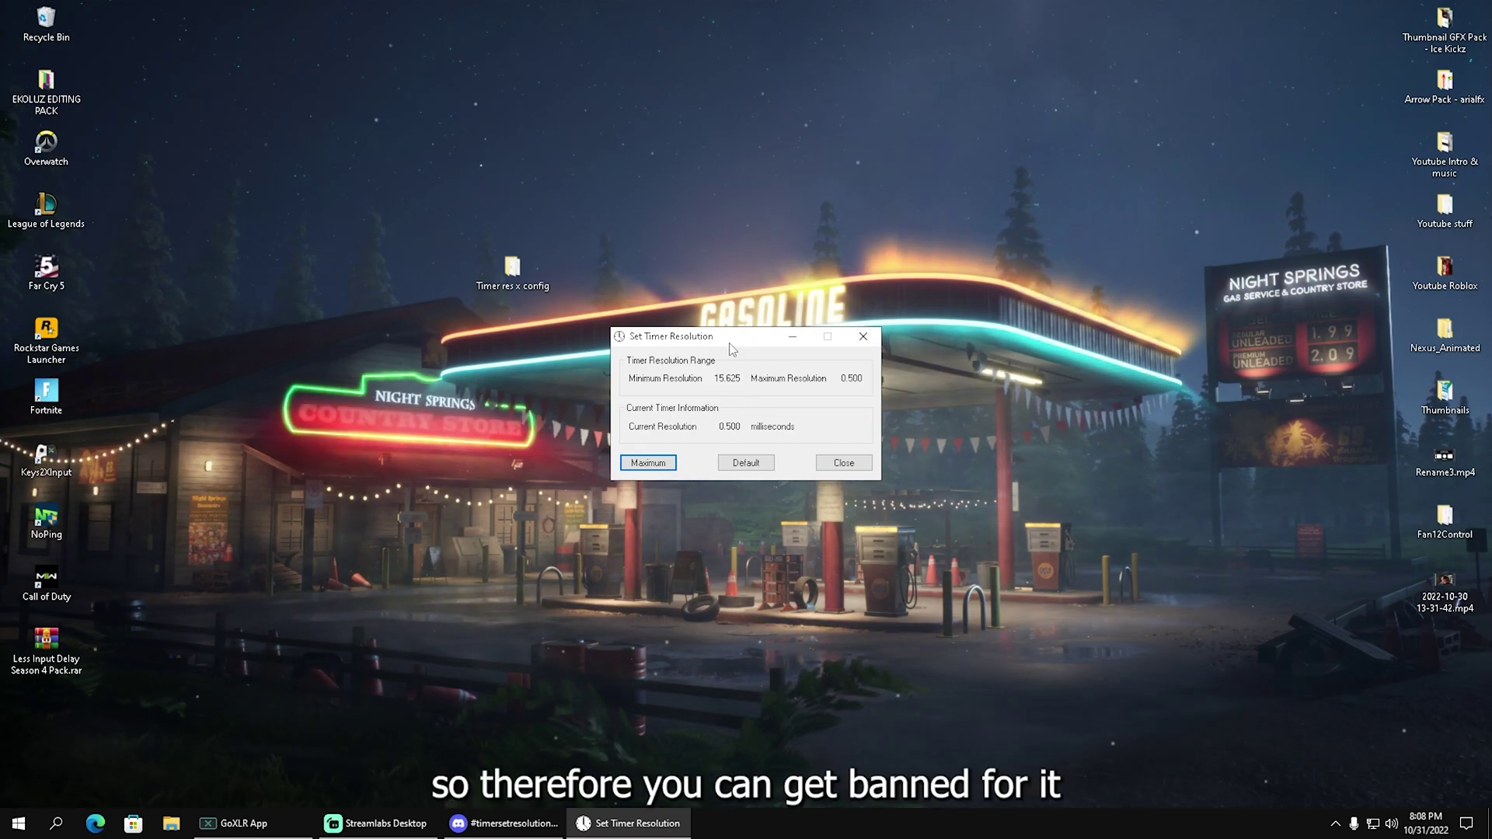
pyautogui.moveTo(746, 345); pyautogui.dragTo(715, 334)
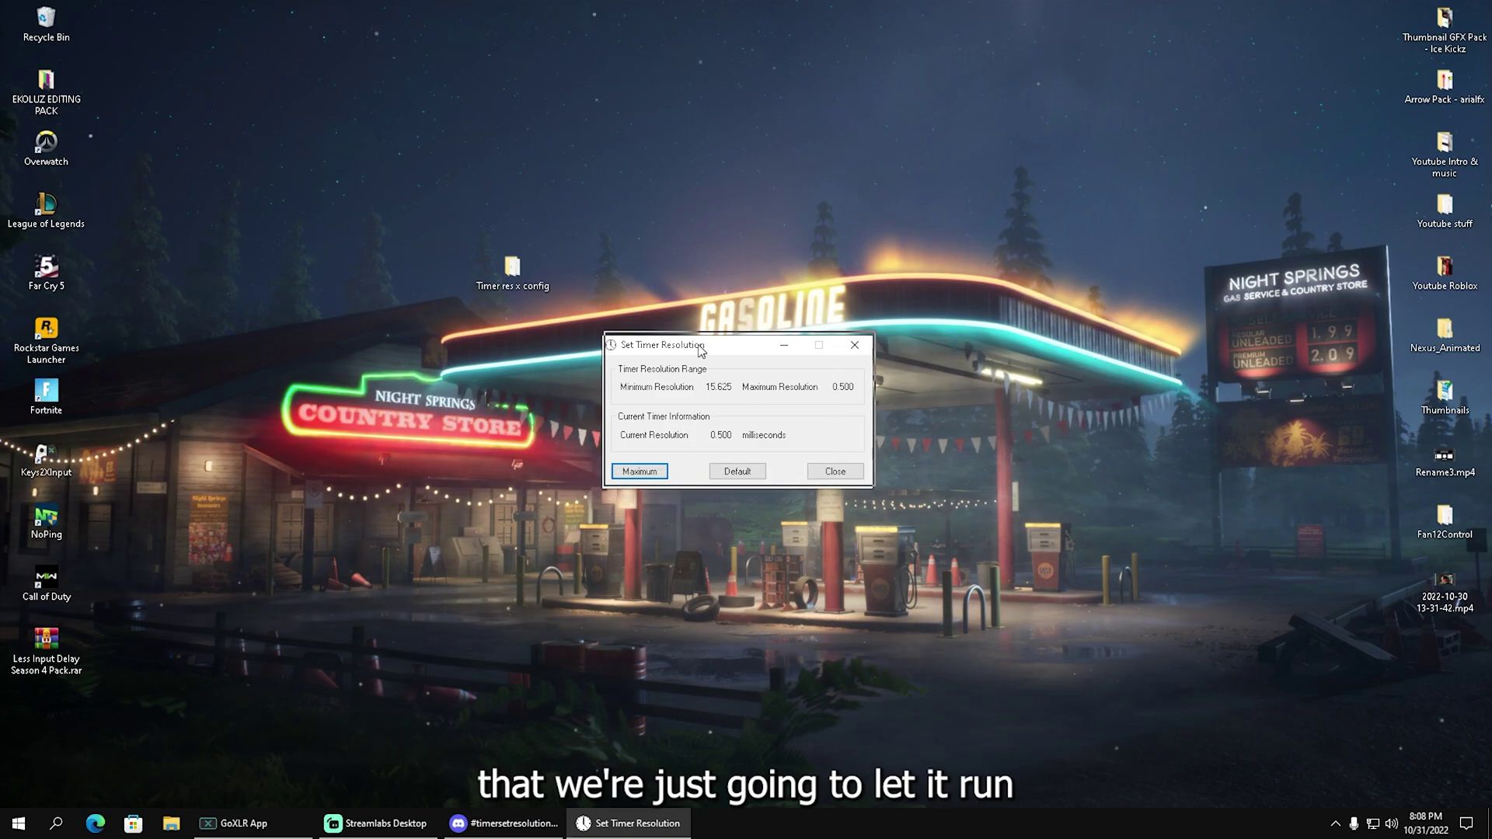